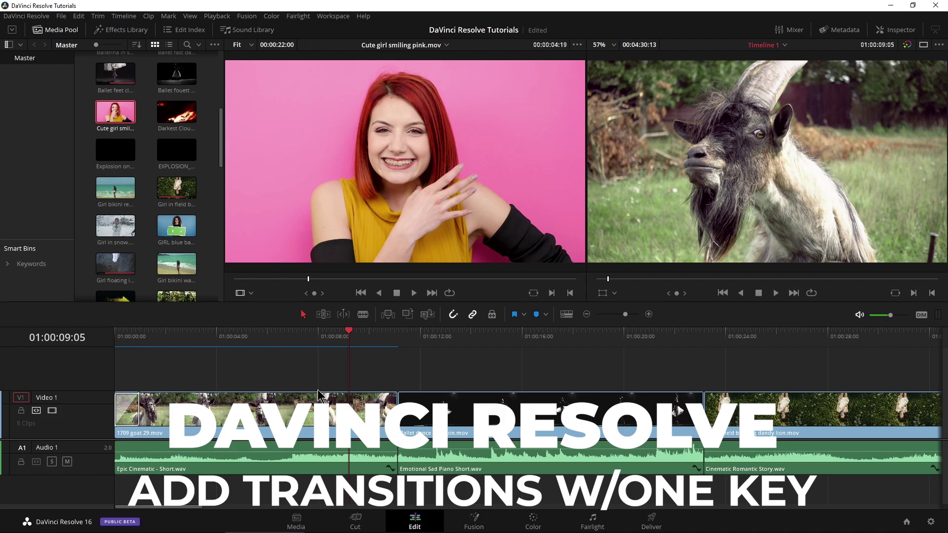
# Step: Add video and audio transitions to the selected goat and ballet clips, then undo them
pyautogui.moveTo(372, 373); pyautogui.dragTo(445, 482)
pyautogui.click(374, 334)
pyautogui.moveTo(375, 335); pyautogui.dragTo(385, 346)
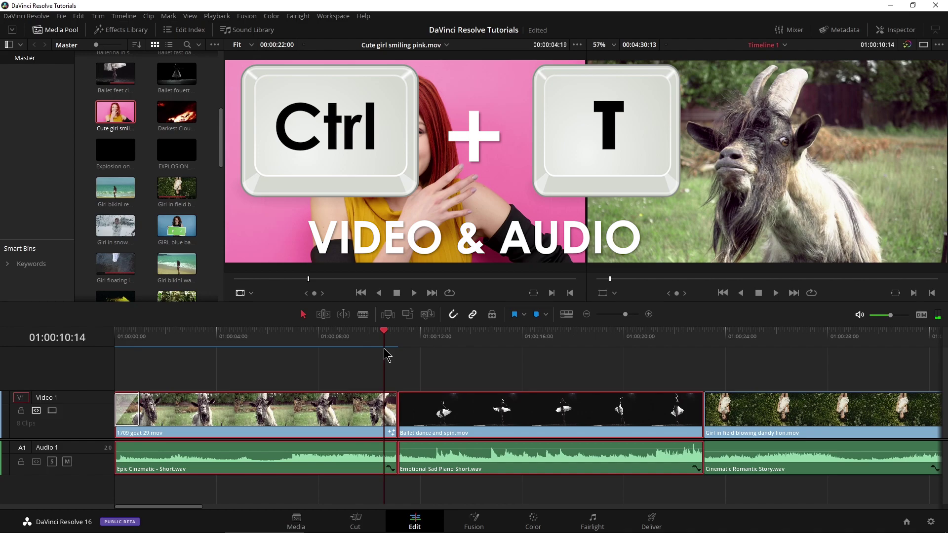
pyautogui.hotkey('ctrl', 't')
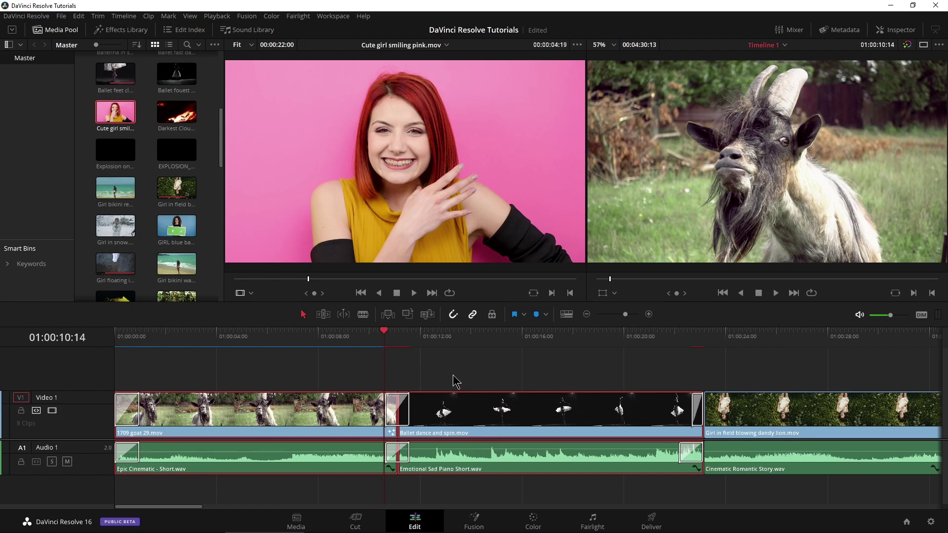
pyautogui.hotkey('ctrl', 'z')
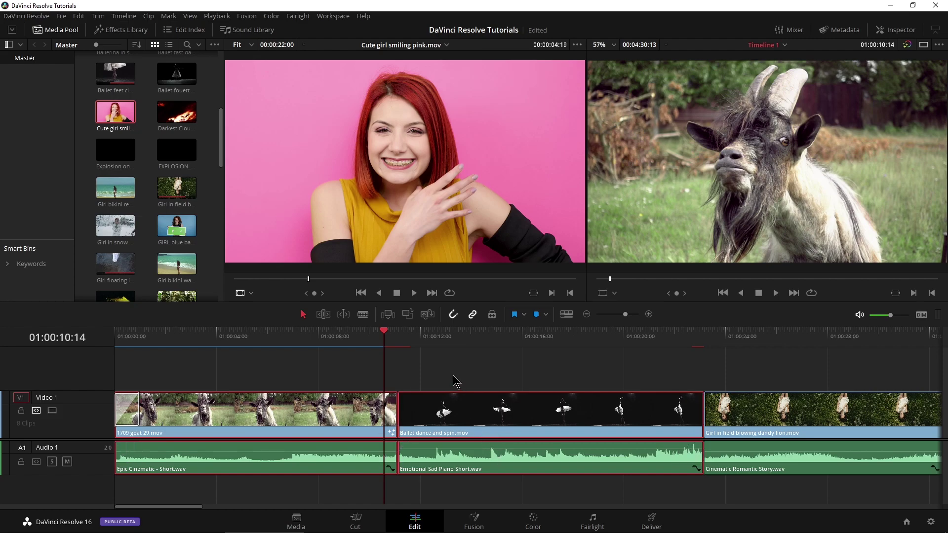
# Step: Try video-only, then audio-only transitions on the selected clips, then clear the selection
pyautogui.hotkey('alt', 't')
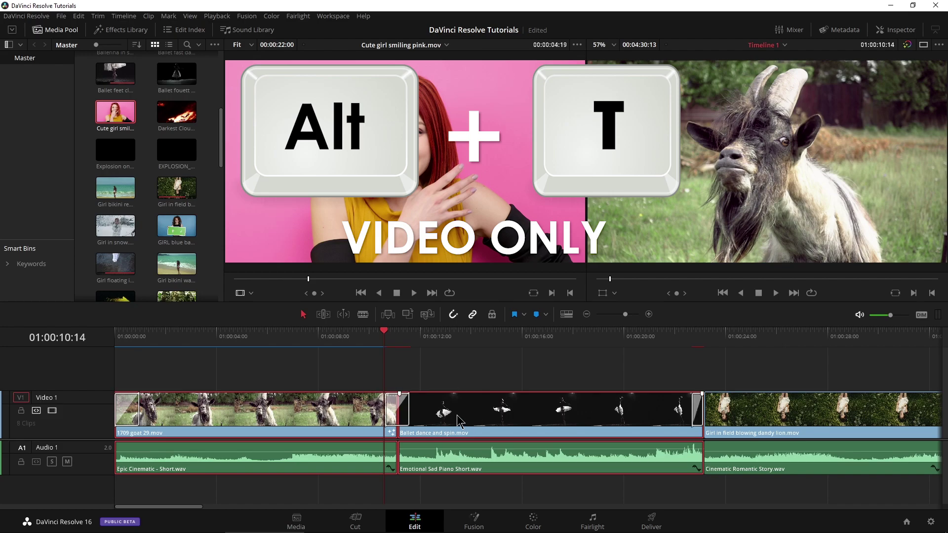
pyautogui.hotkey('ctrl', 'z')
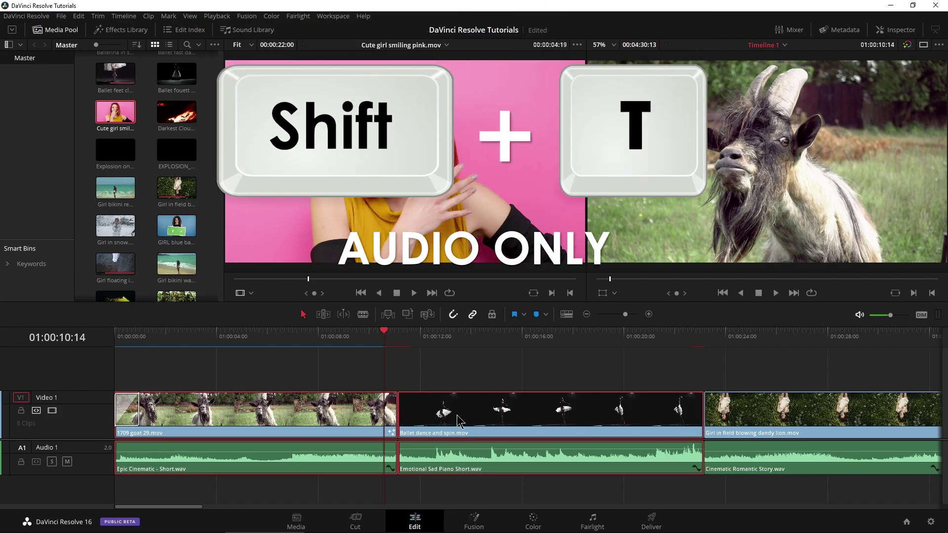
pyautogui.hotkey('shift', 't')
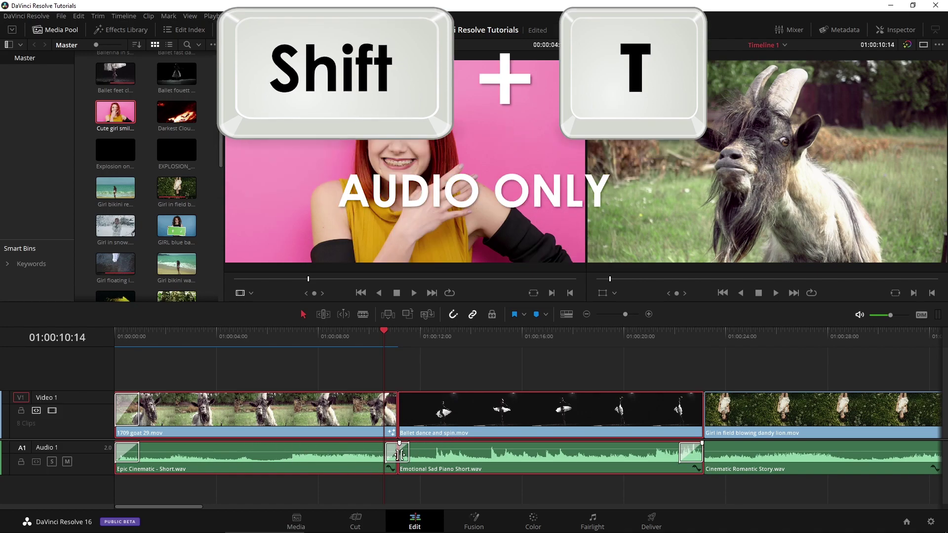
pyautogui.press('b')
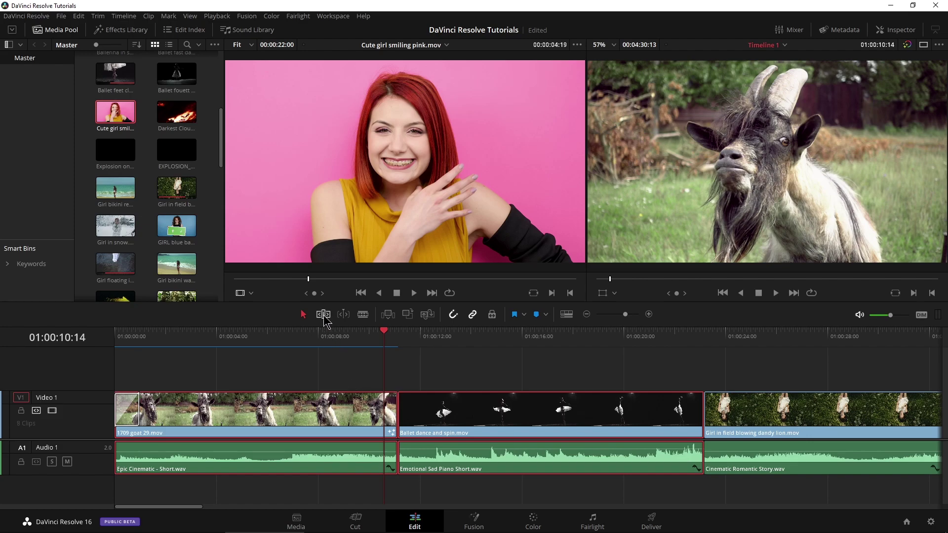
# Step: In edit-point mode, add a transition at the Ballet dance clip's start edit, then undo it
pyautogui.click(363, 363)
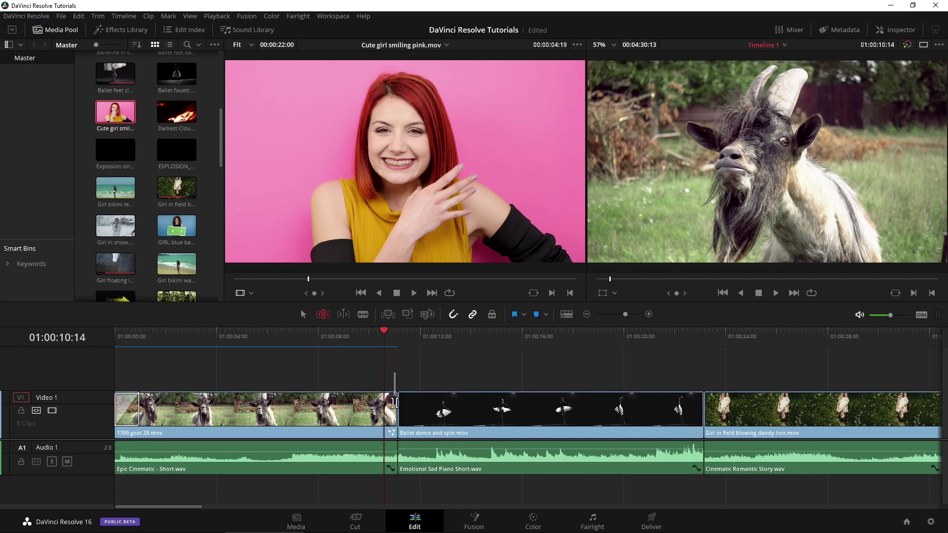
pyautogui.click(398, 403)
pyautogui.hotkey('alt', 't')
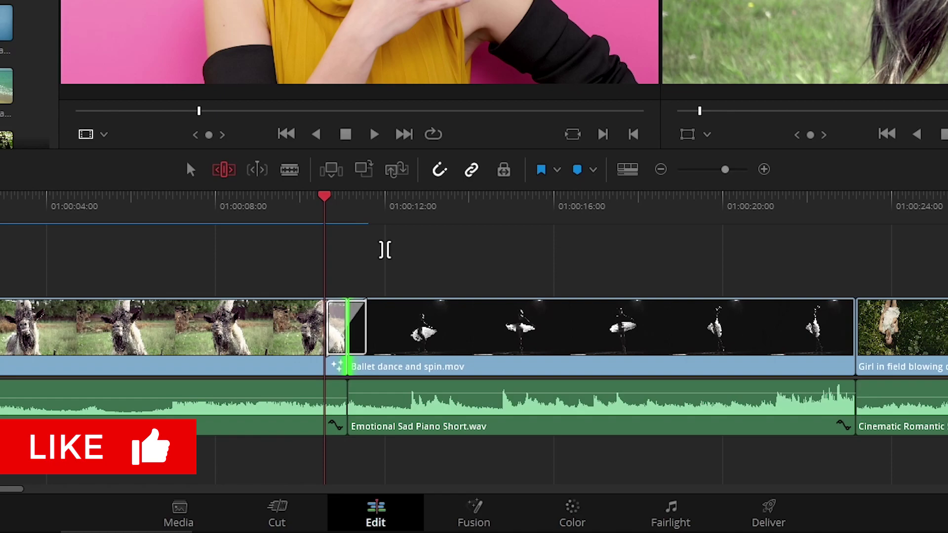
pyautogui.hotkey('ctrl', 'z')
# Step: Test video-and-audio, audio-only and video-only transitions on the ballet video and audio edit points, undoing them
pyautogui.click(343, 429)
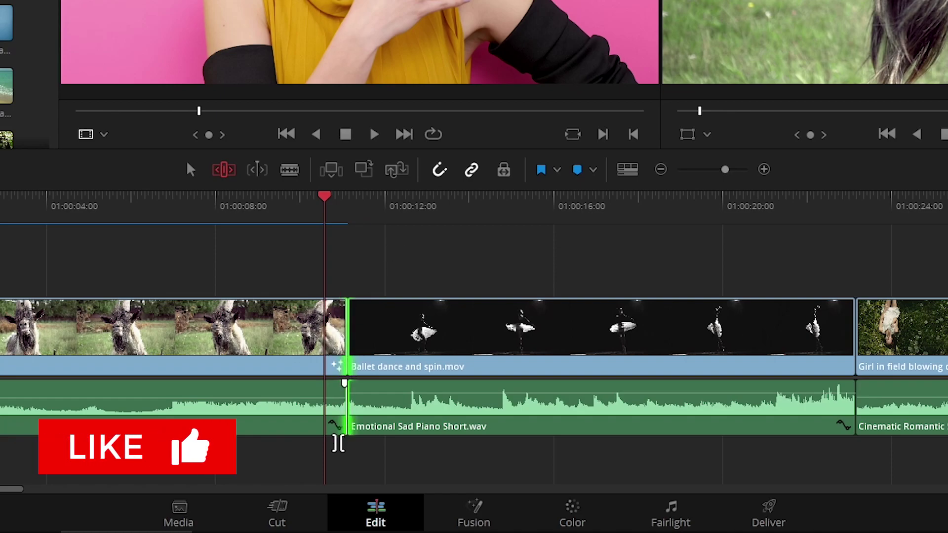
pyautogui.hotkey('ctrl', 't')
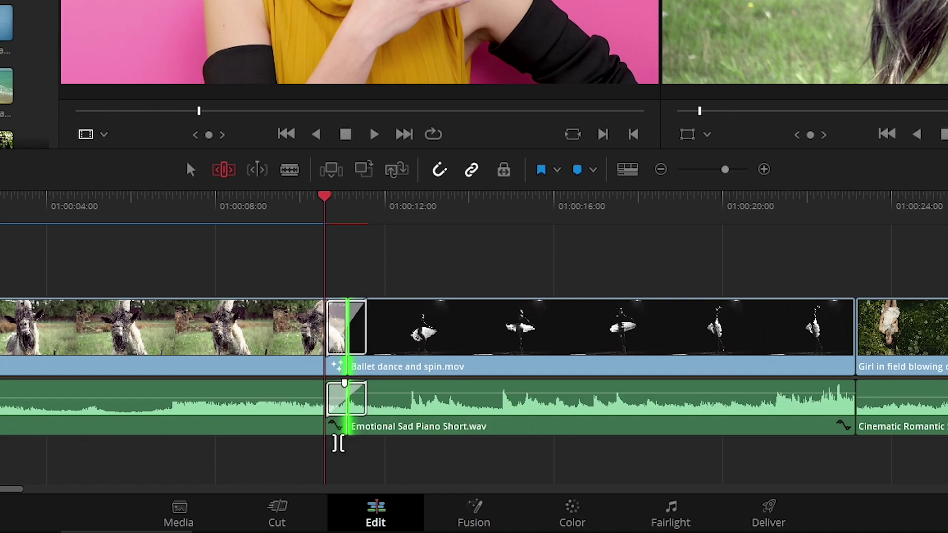
pyautogui.hotkey('ctrl', 'z')
pyautogui.hotkey('shift', 't')
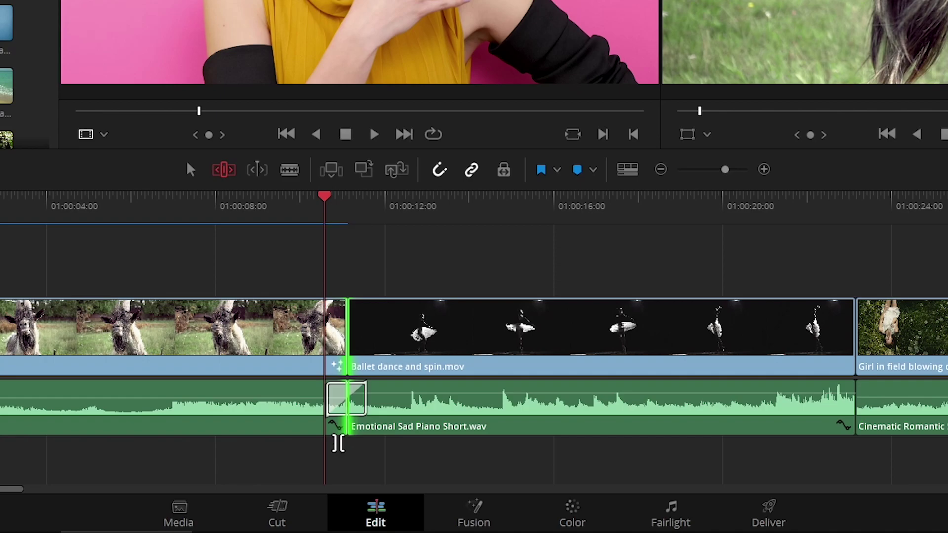
pyautogui.hotkey('alt', 't')
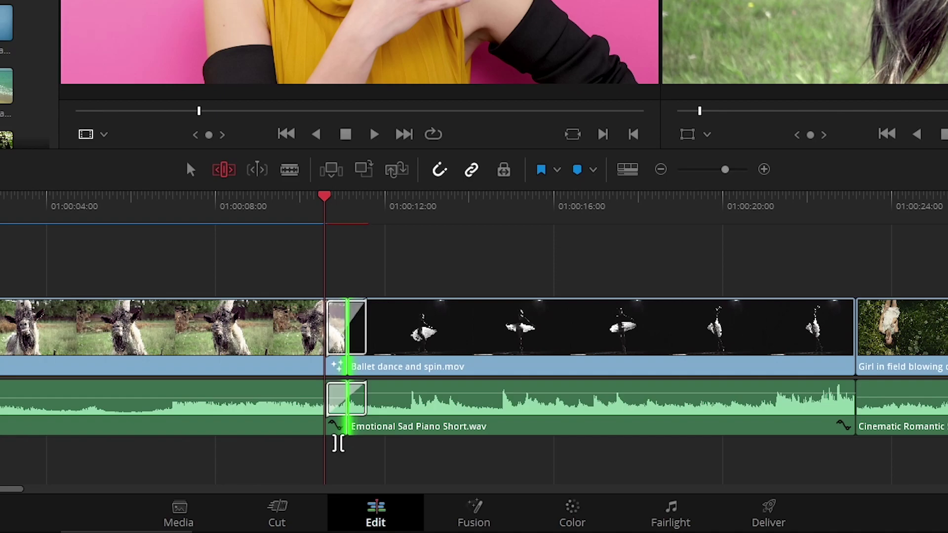
pyautogui.hotkey('ctrl', 'z')
pyautogui.hotkey('ctrl', 'z')
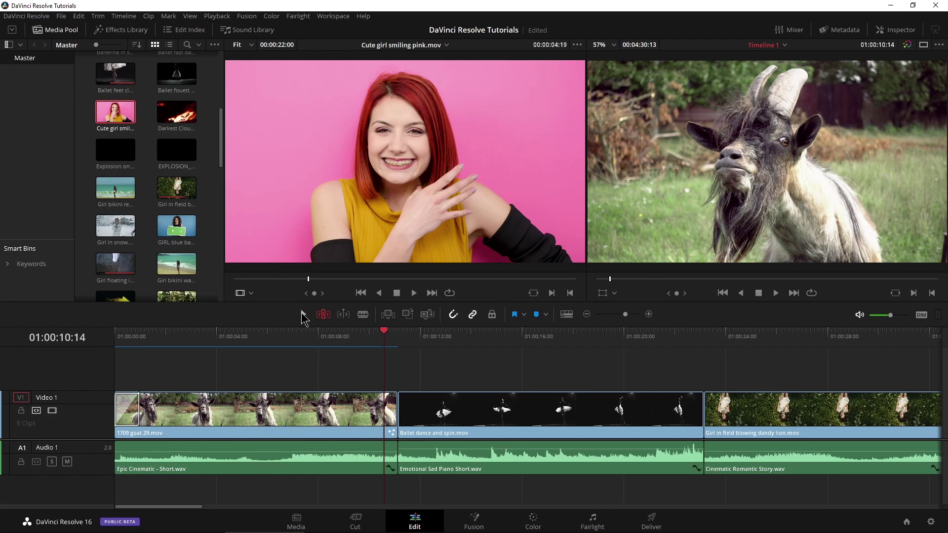
# Step: Reassign Add Transition from Ctrl+T to backslash in Keyboard Customization
pyautogui.click(302, 314)
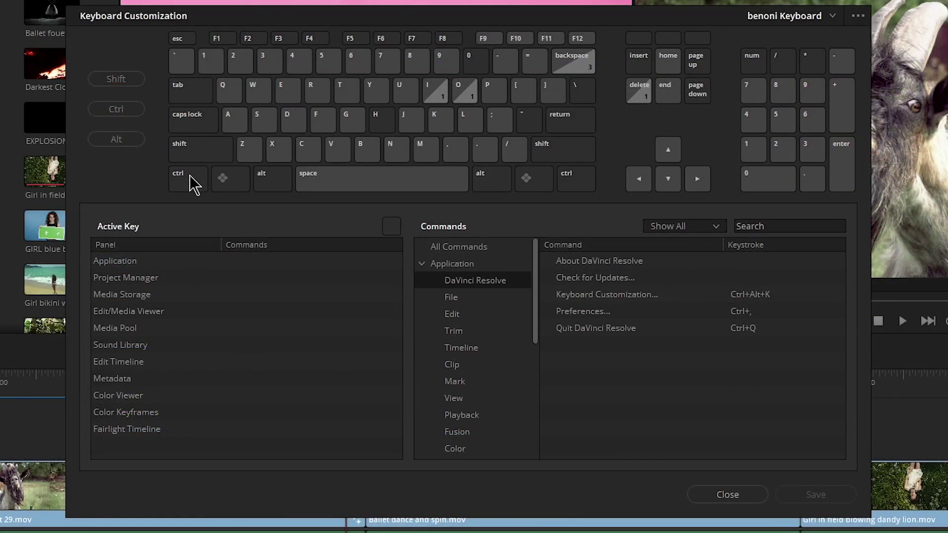
pyautogui.click(196, 177)
pyautogui.click(335, 92)
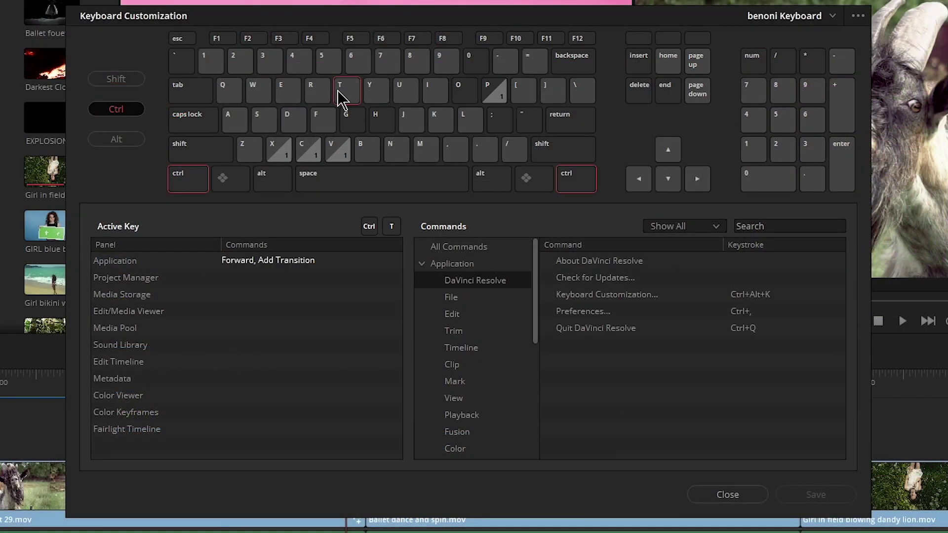
pyautogui.click(306, 267)
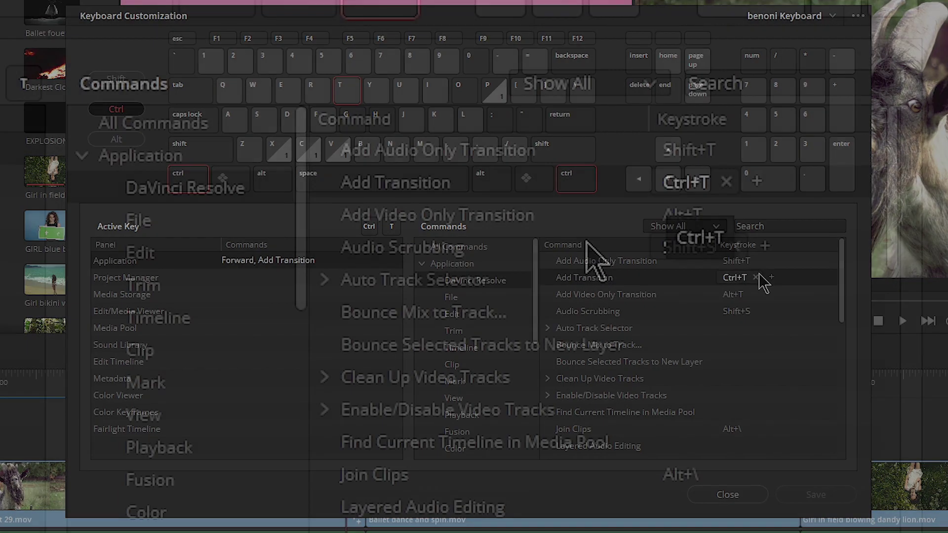
pyautogui.click(756, 278)
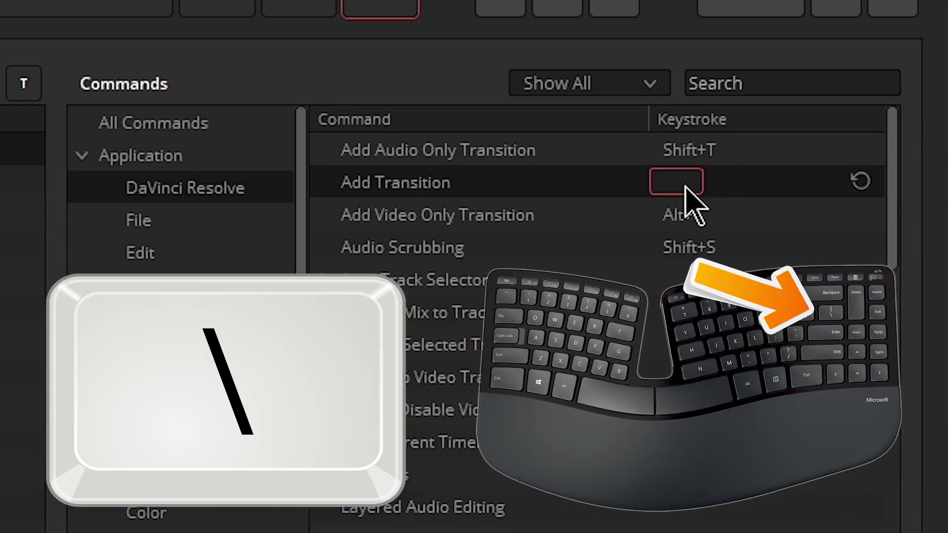
pyautogui.press('\\')
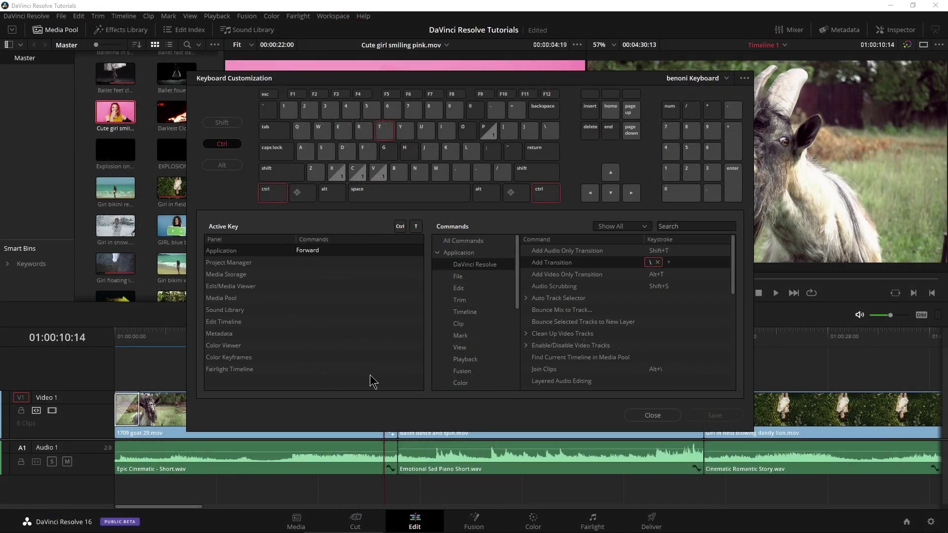
pyautogui.click(673, 418)
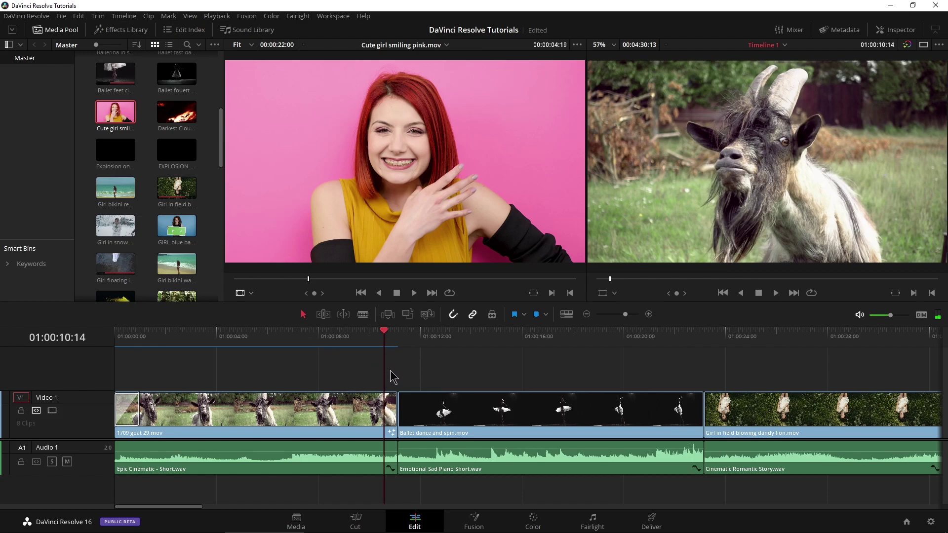
# Step: Add standard transitions between the selected goat and ballet clips and play them back
pyautogui.moveTo(378, 373); pyautogui.dragTo(427, 425)
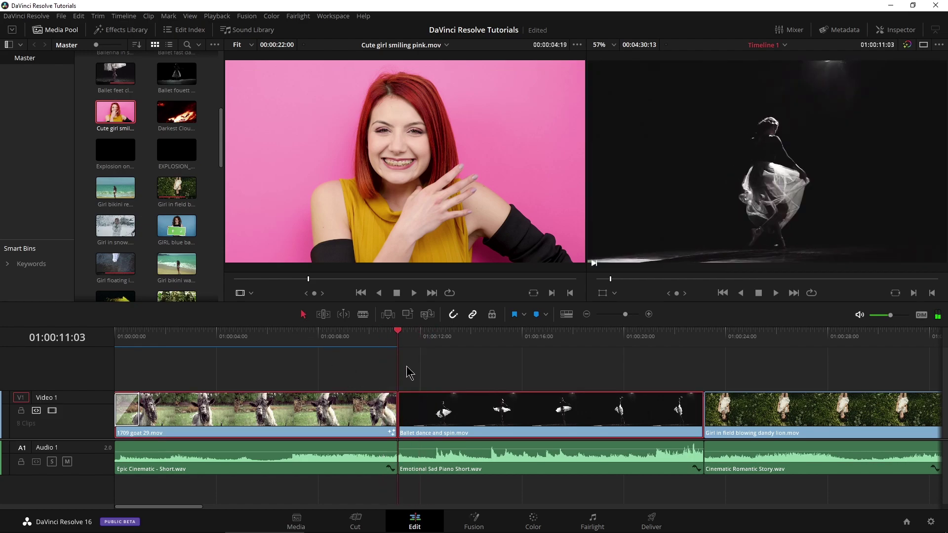
pyautogui.click(363, 332)
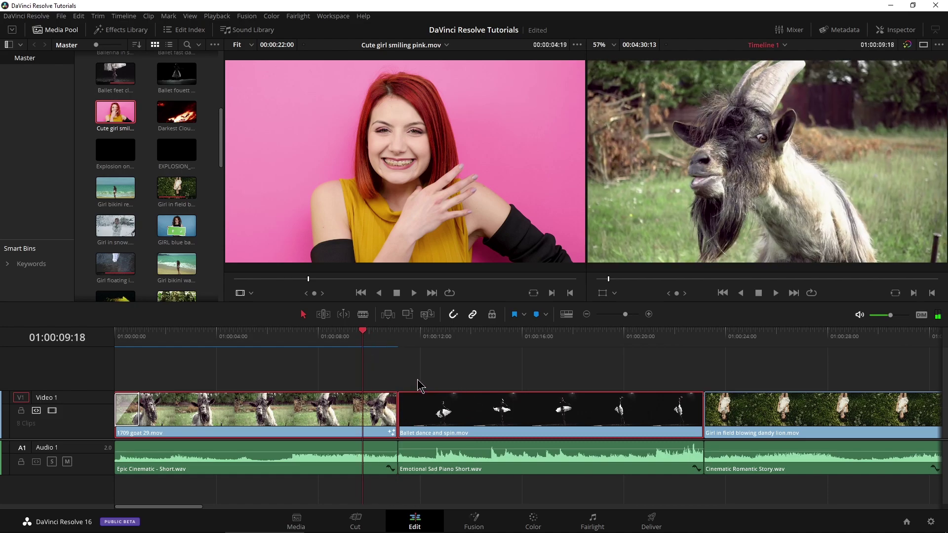
pyautogui.hotkey('ctrl', 't')
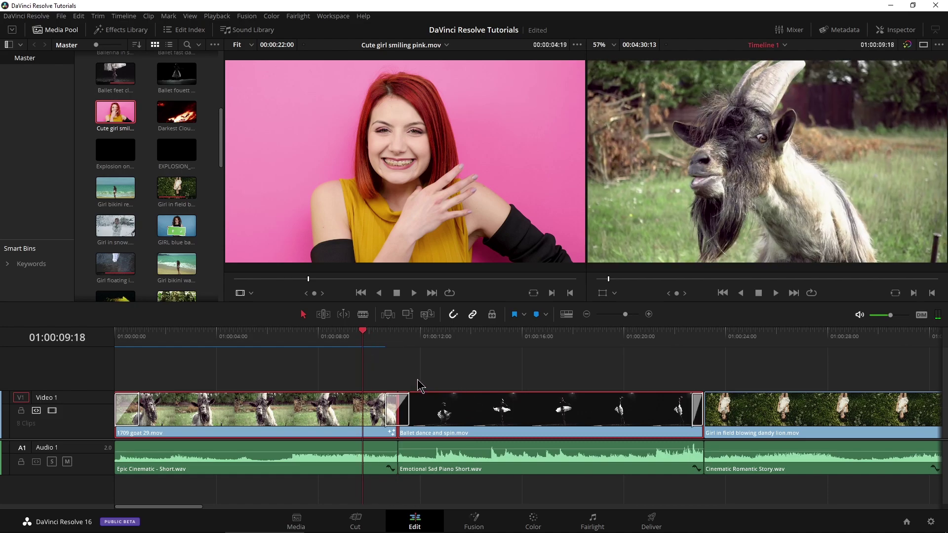
pyautogui.click(364, 337)
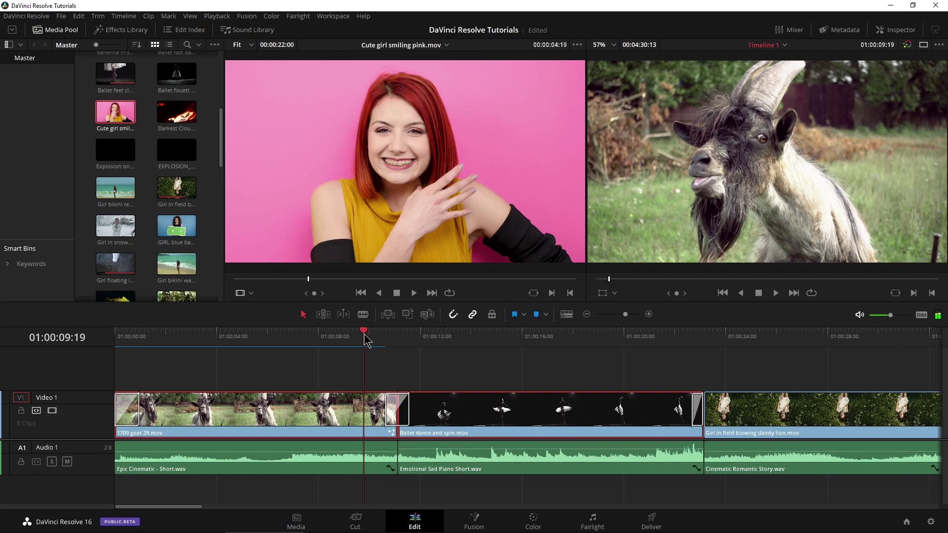
pyautogui.press('space')
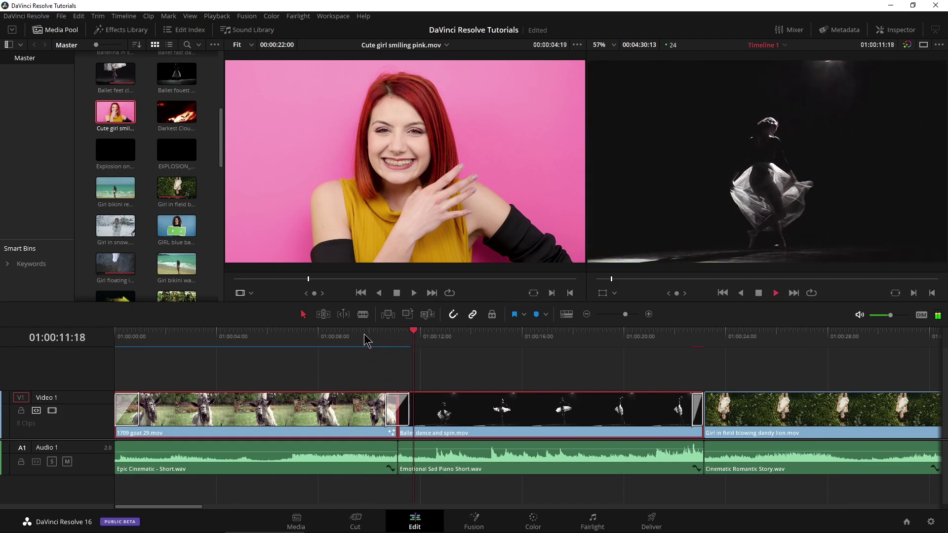
pyautogui.click(398, 343)
# Step: Delete that transition, add cross-dissolves around the ballet clip's video and audio, review, then undo
pyautogui.press('Delete')
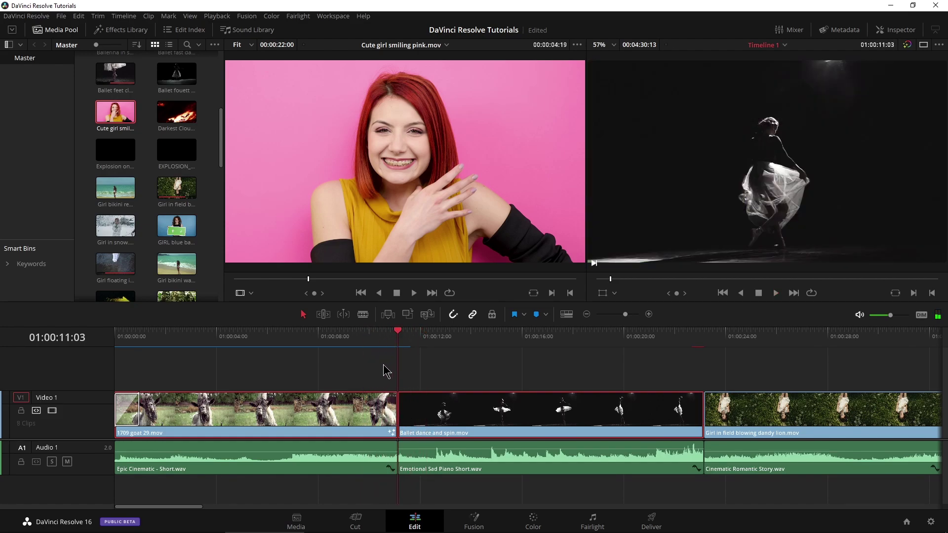
pyautogui.moveTo(383, 370); pyautogui.dragTo(404, 465)
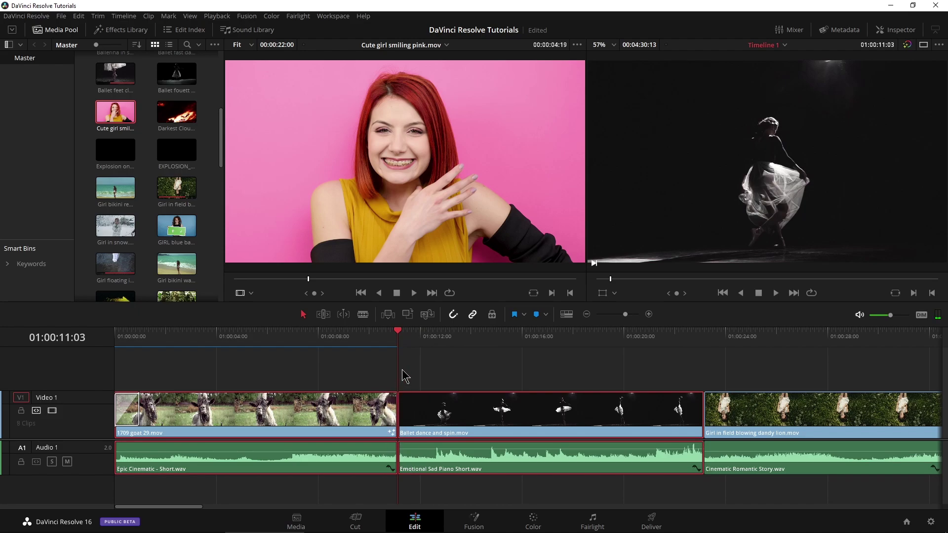
pyautogui.hotkey('ctrl', 't')
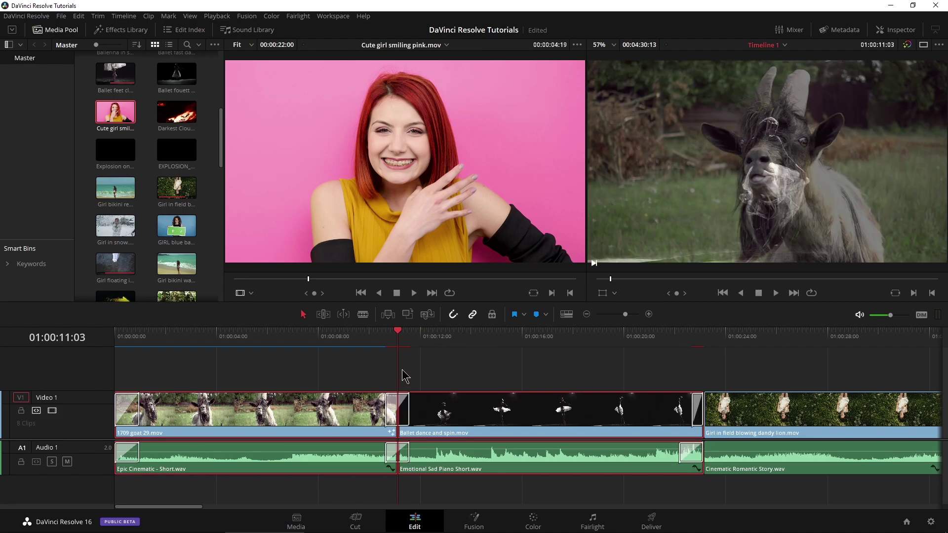
pyautogui.click(386, 338)
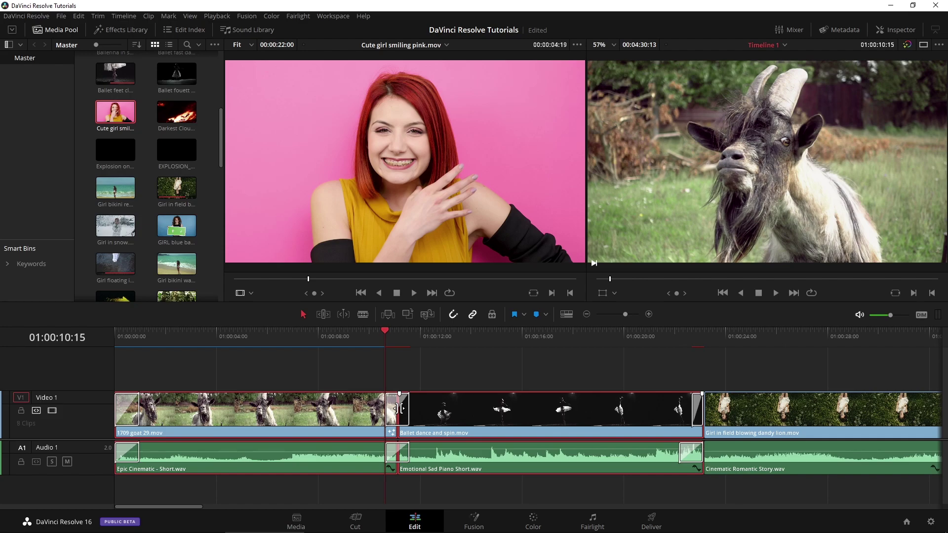
pyautogui.press('space')
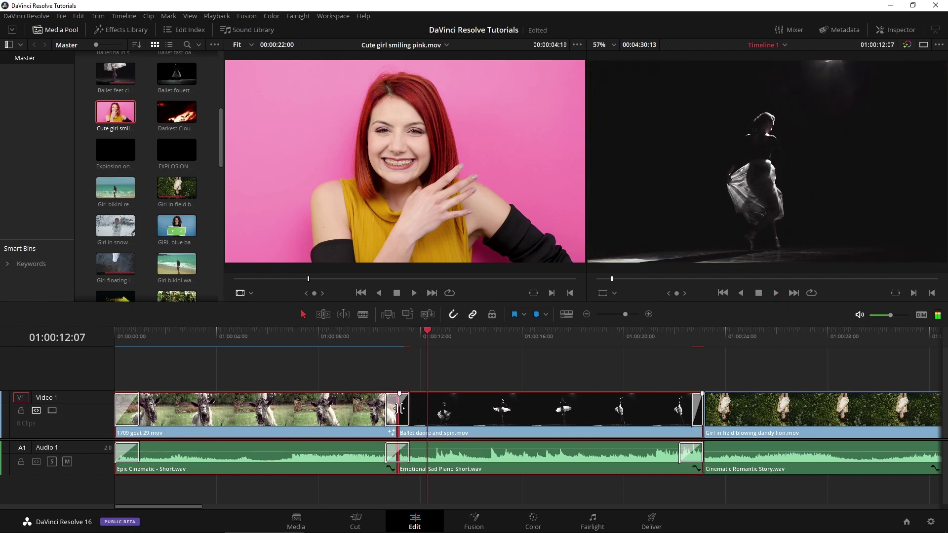
pyautogui.hotkey('ctrl', 'z')
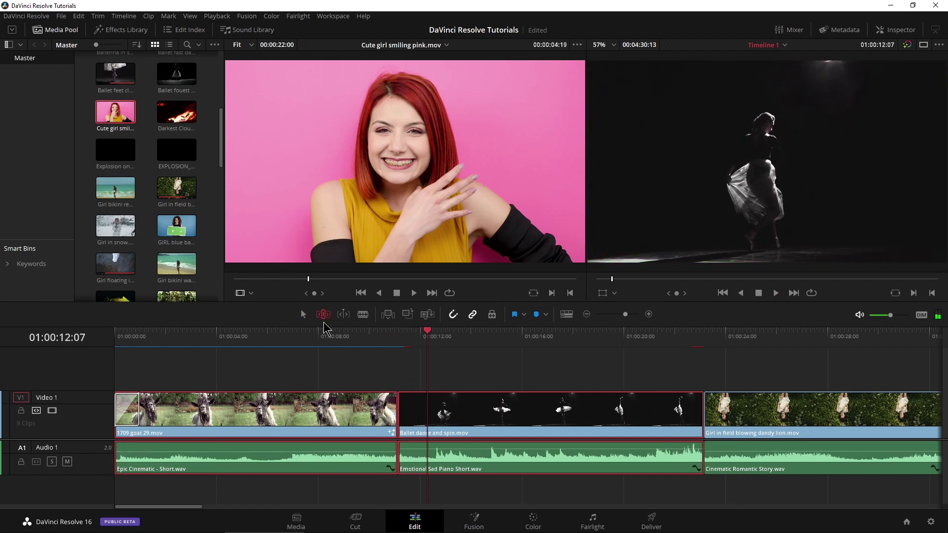
# Step: Add a standard transition at the goat-to-ballet edit point and play it back
pyautogui.click(391, 371)
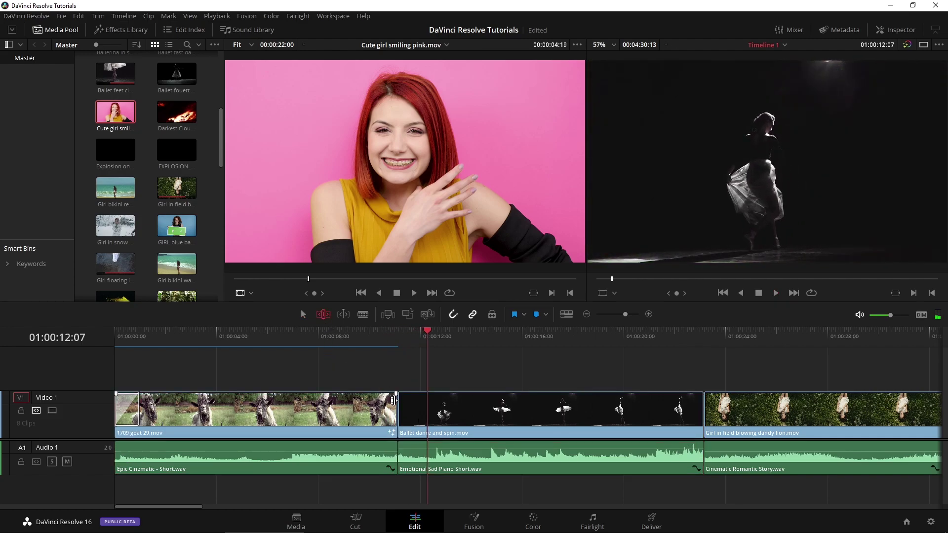
pyautogui.press('v')
pyautogui.hotkey('ctrl', 't')
pyautogui.moveTo(414, 343); pyautogui.dragTo(389, 345)
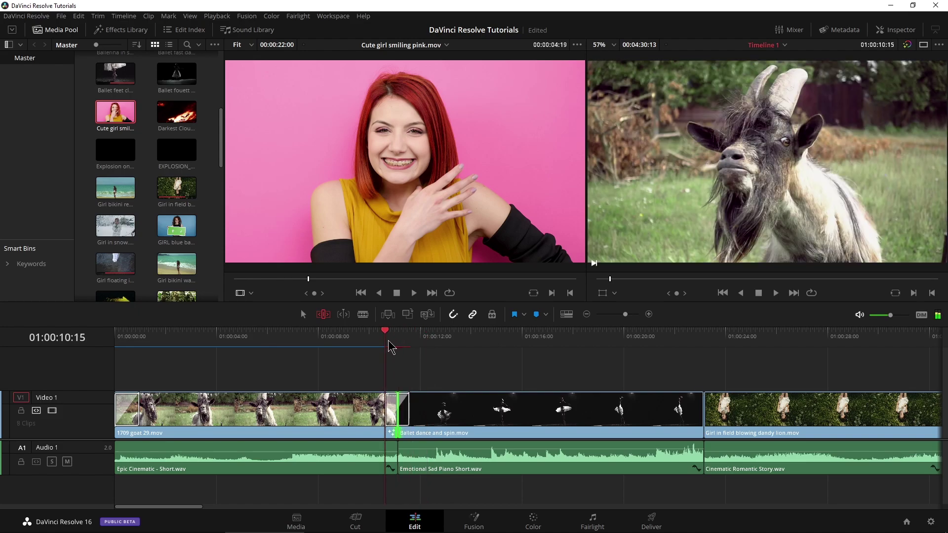
pyautogui.press('space')
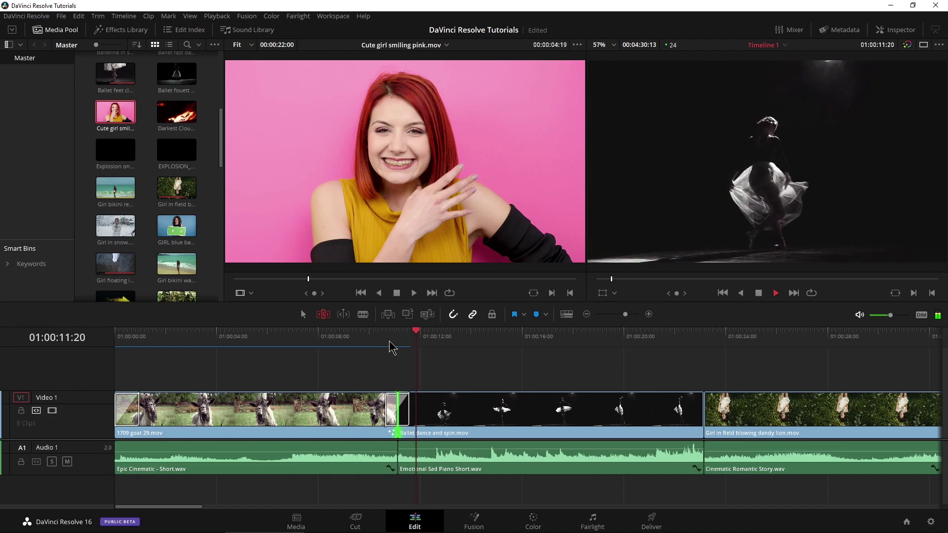
pyautogui.press('space')
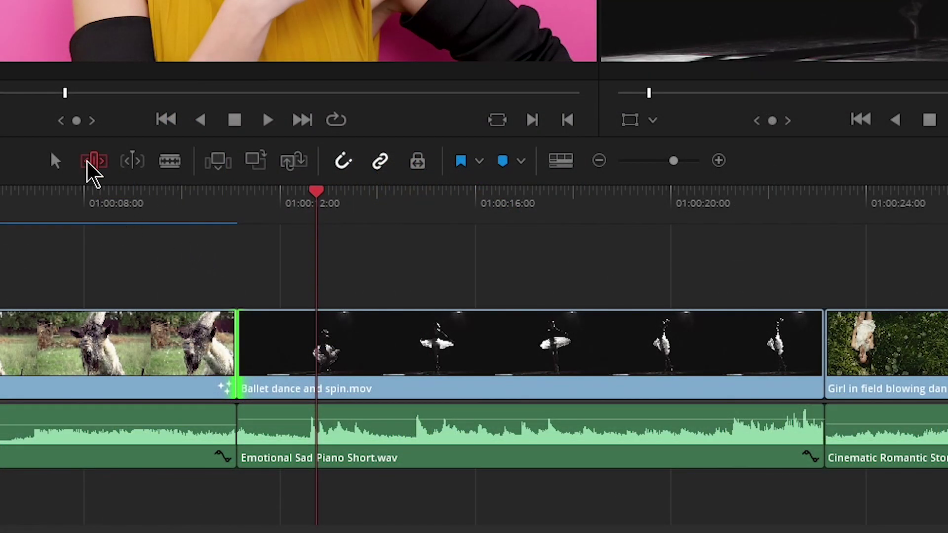
# Step: Add cross dissolves at both ends of the ballet clip and lengthen the goat-to-ballet one
pyautogui.moveTo(209, 256); pyautogui.dragTo(864, 306)
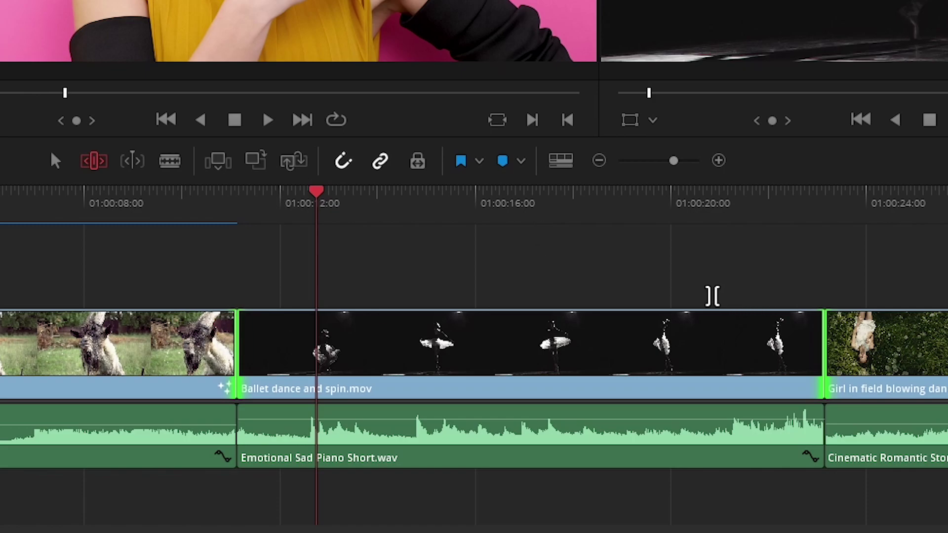
pyautogui.hotkey('ctrl', 't')
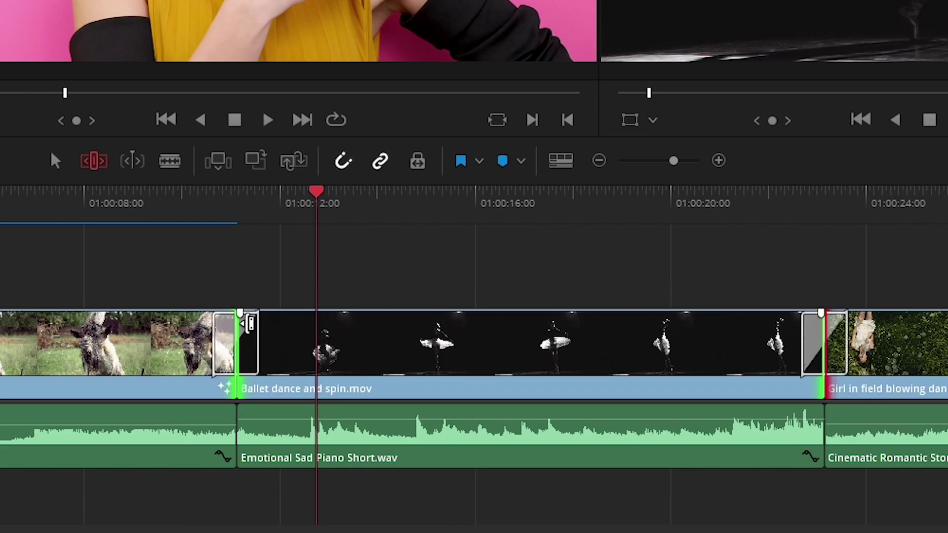
pyautogui.moveTo(262, 217); pyautogui.dragTo(331, 232)
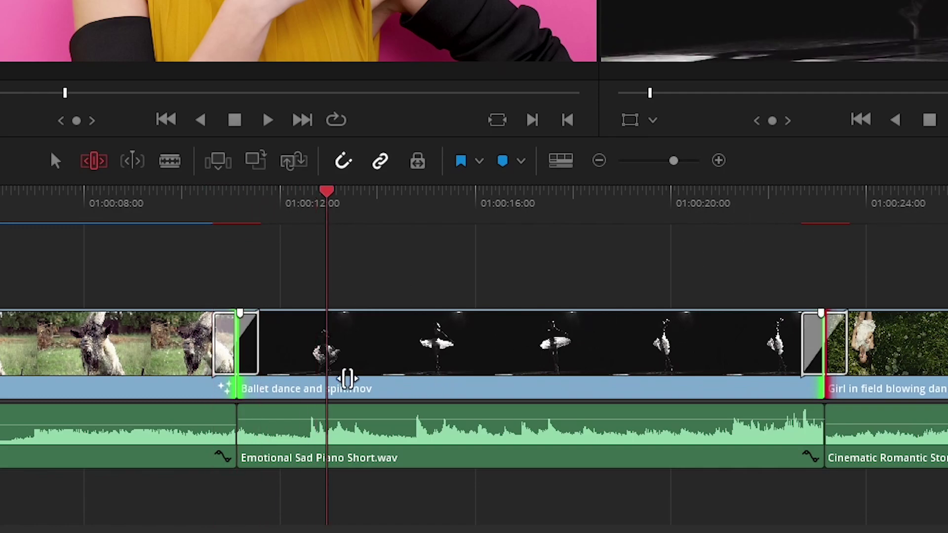
pyautogui.moveTo(258, 336); pyautogui.dragTo(326, 338)
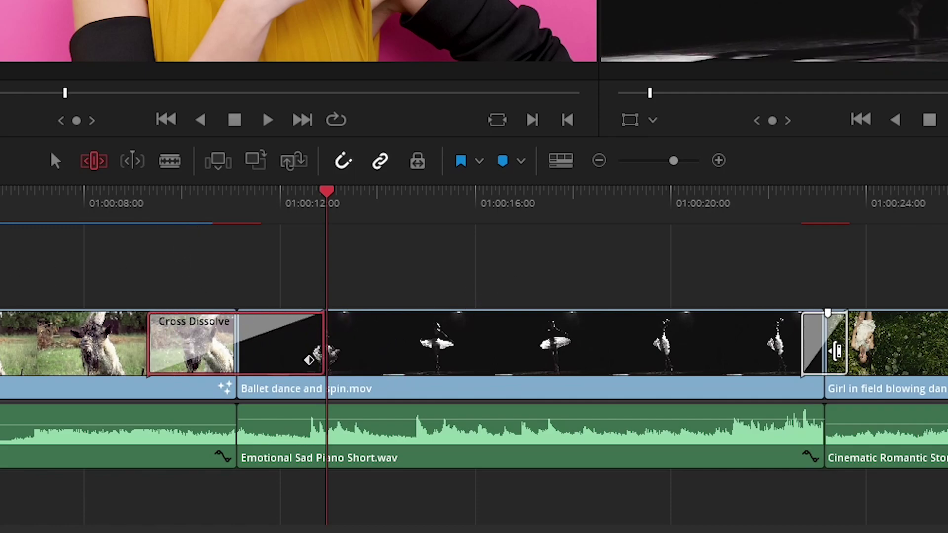
# Step: Select the goat-to-ballet dissolve and show its settings in the Inspector
pyautogui.click(834, 344)
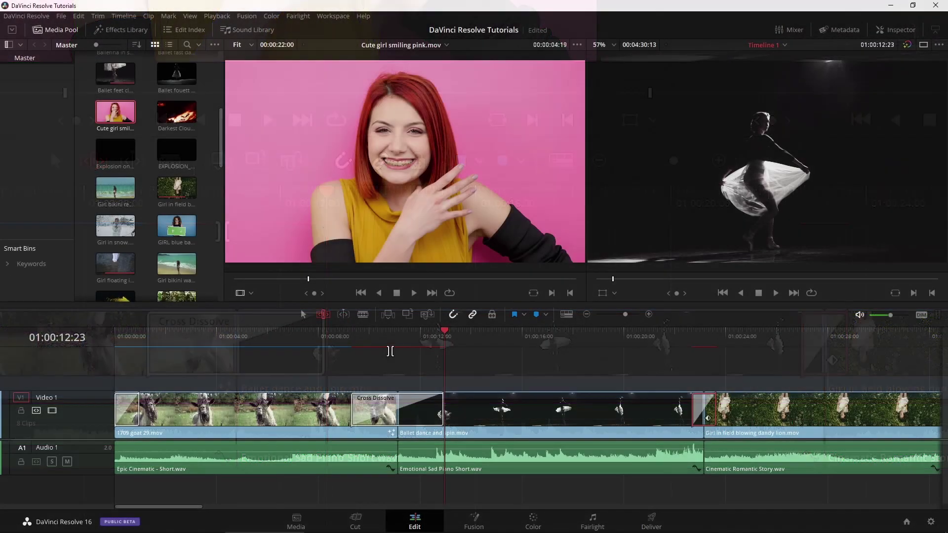
pyautogui.click(216, 211)
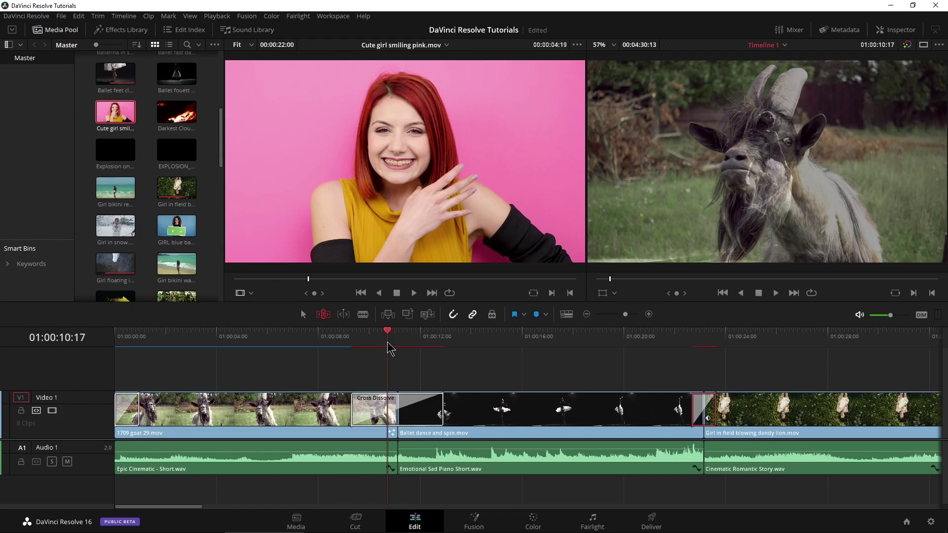
pyautogui.press('Left')
pyautogui.press('Left')
pyautogui.click(211, 316)
pyautogui.click(897, 30)
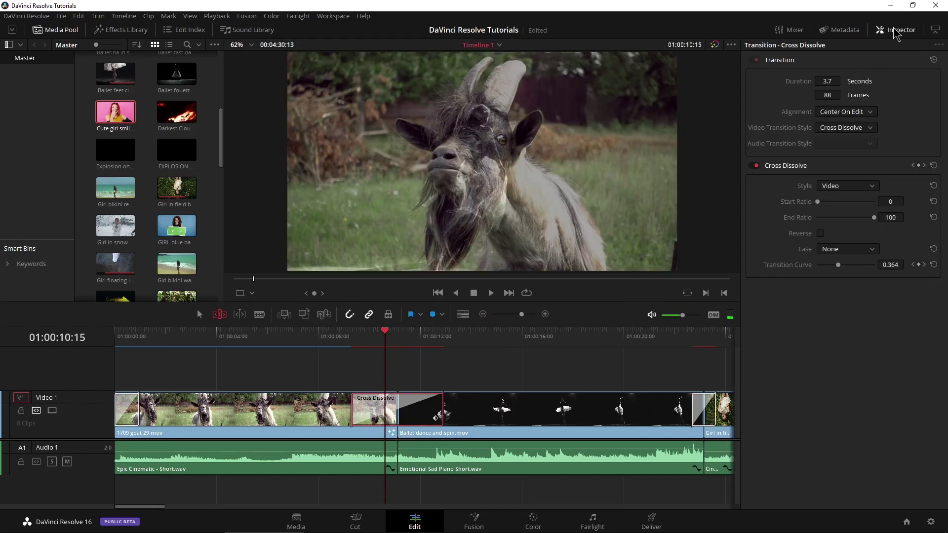
# Step: Try the dissolve's alignment as start on edit, end on edit, then centered on the edit
pyautogui.click(870, 119)
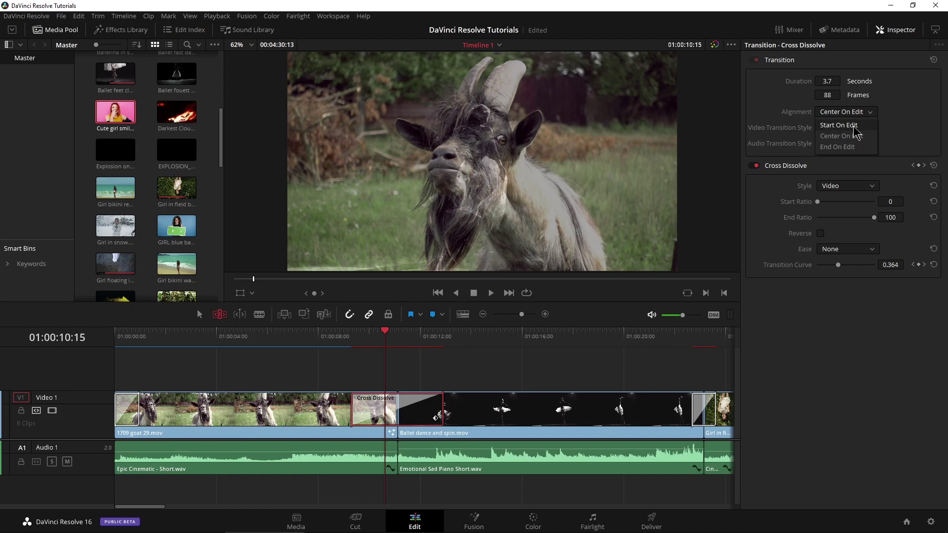
pyautogui.click(839, 125)
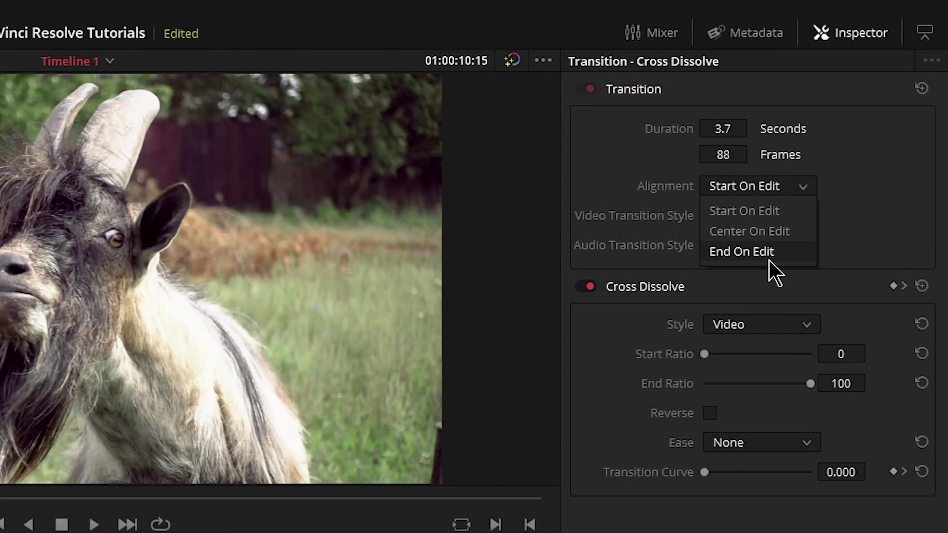
pyautogui.click(845, 147)
pyautogui.click(775, 191)
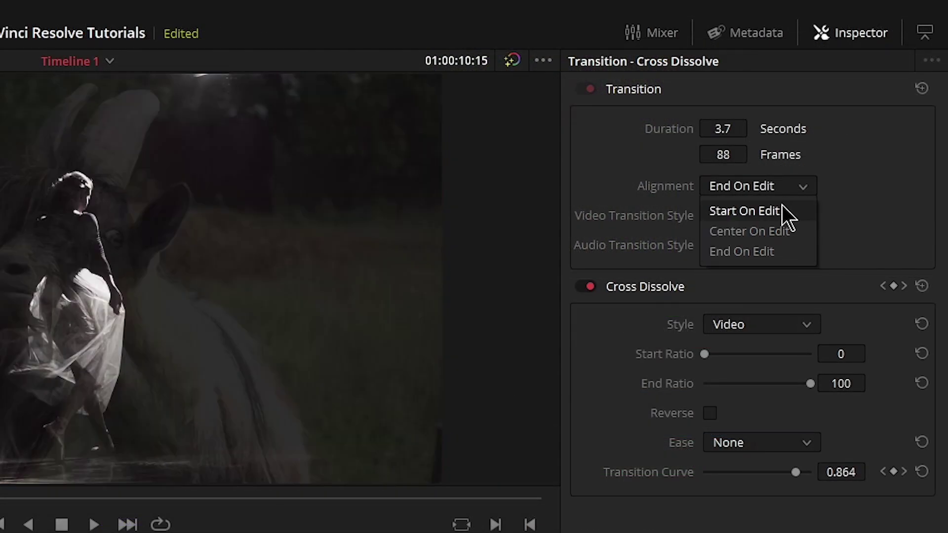
pyautogui.click(773, 229)
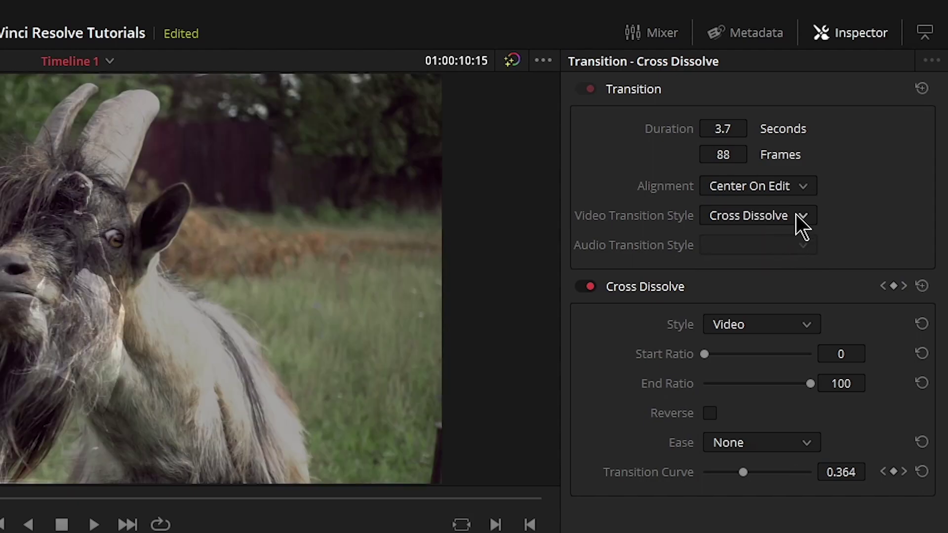
# Step: Set the transition style to Heart and play it back
pyautogui.click(796, 215)
pyautogui.scroll(-5, 767, 346)
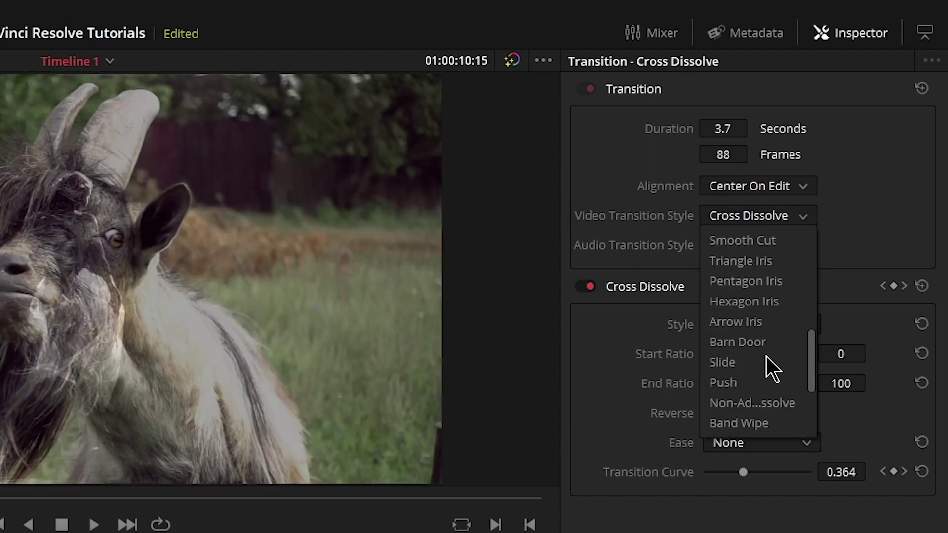
pyautogui.scroll(3, 760, 367)
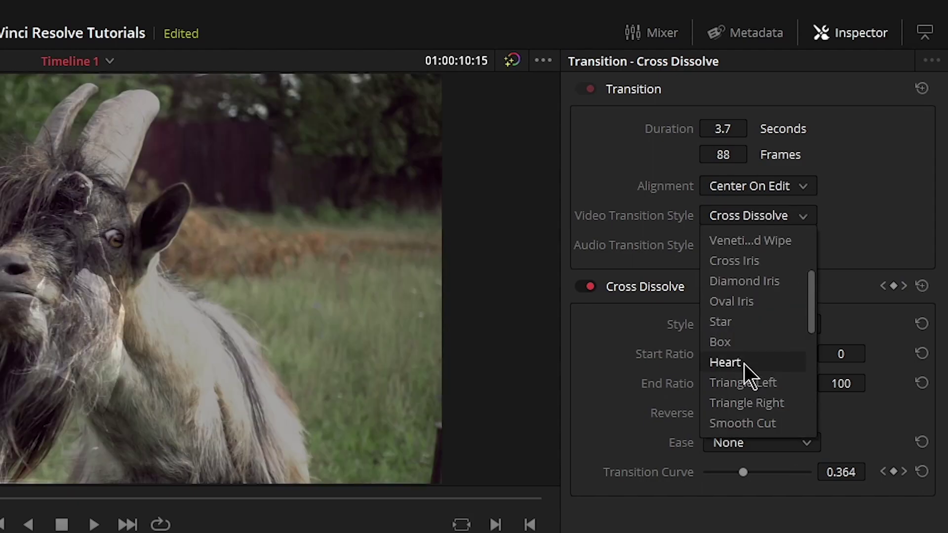
pyautogui.click(744, 363)
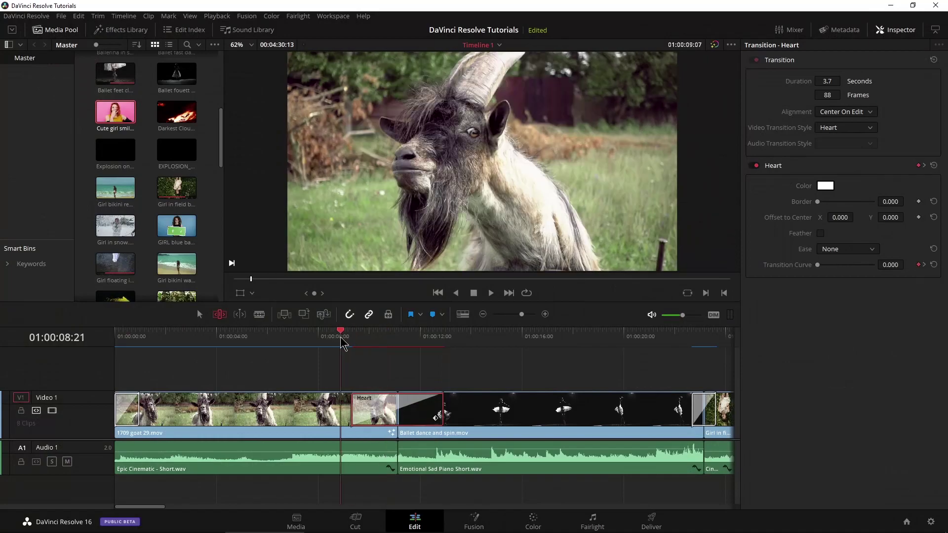
pyautogui.press('space')
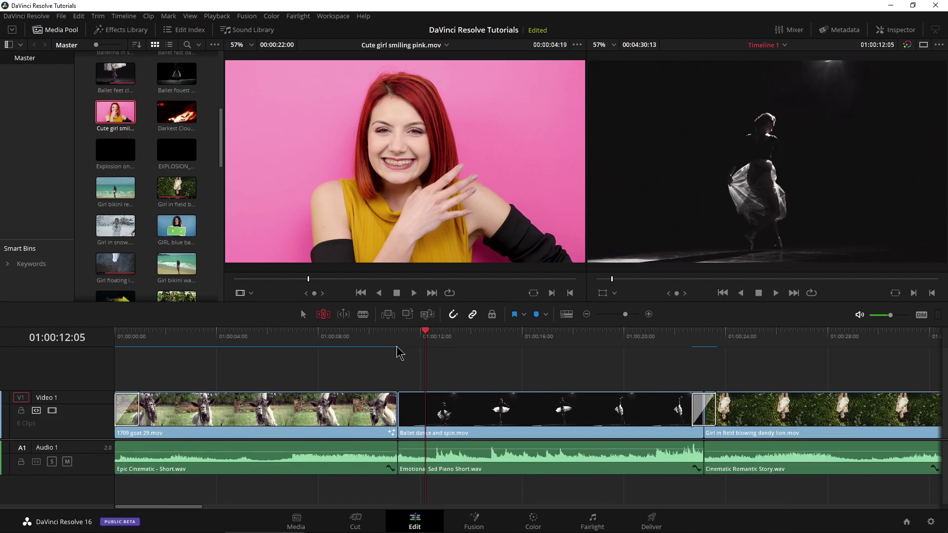
# Step: Drag Cross Dissolve from Video Transitions onto both ballet cuts, then undo
pyautogui.click(126, 31)
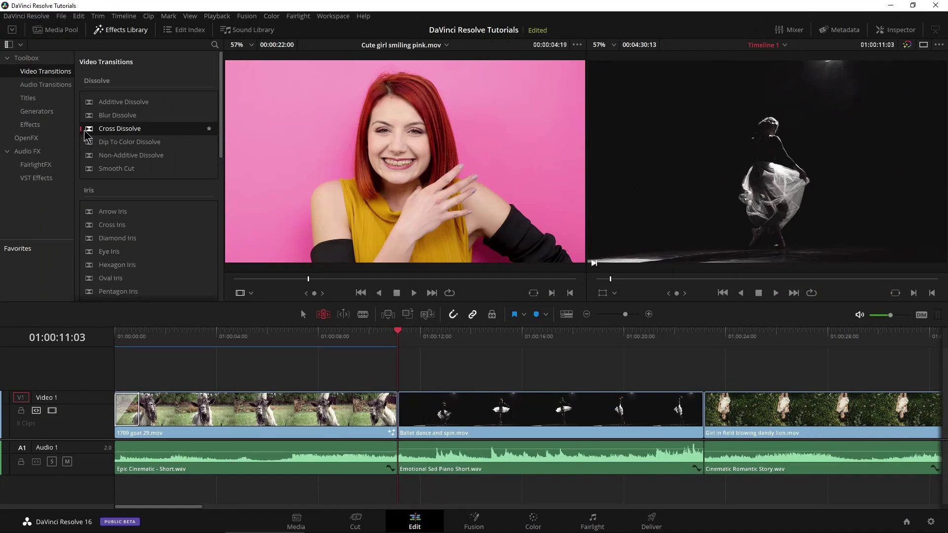
pyautogui.moveTo(86, 135); pyautogui.dragTo(400, 409)
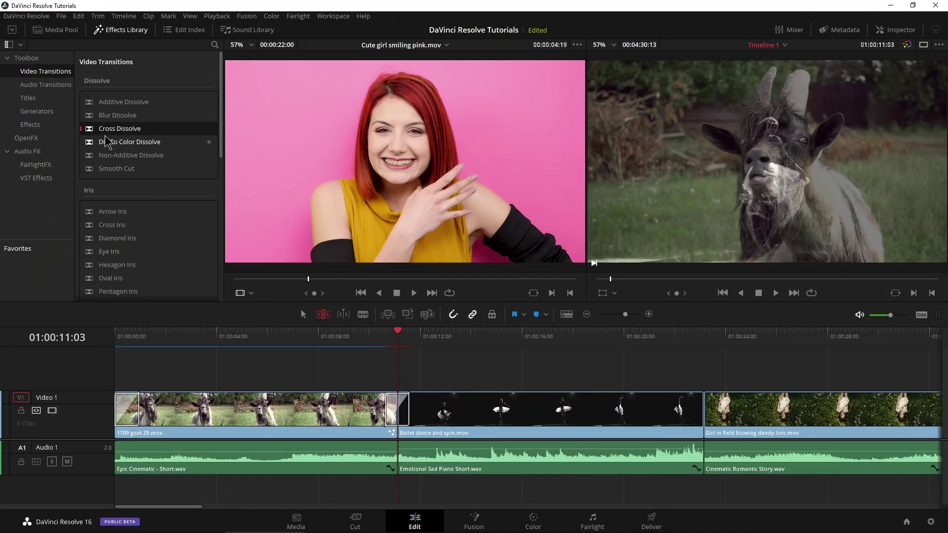
pyautogui.moveTo(105, 135); pyautogui.dragTo(704, 407)
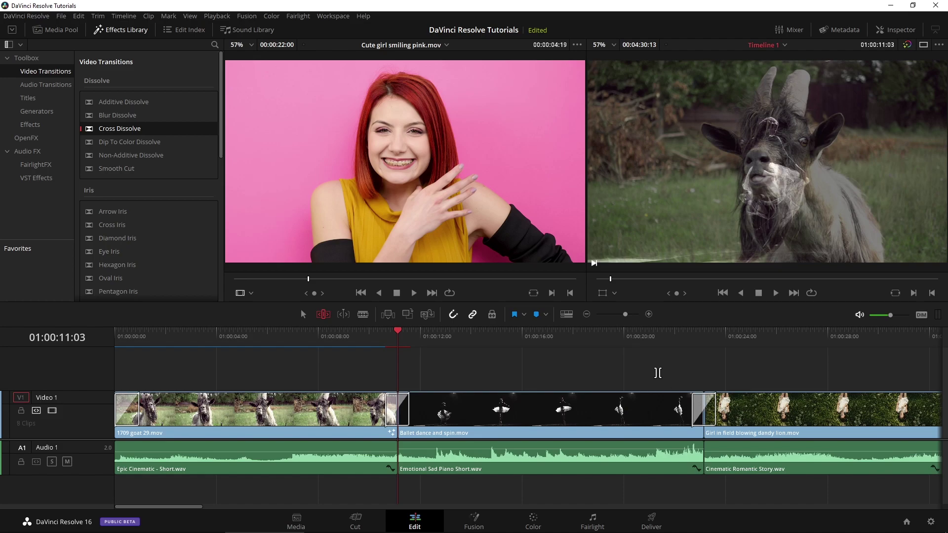
pyautogui.hotkey('ctrl', 'z')
pyautogui.hotkey('ctrl', 'z')
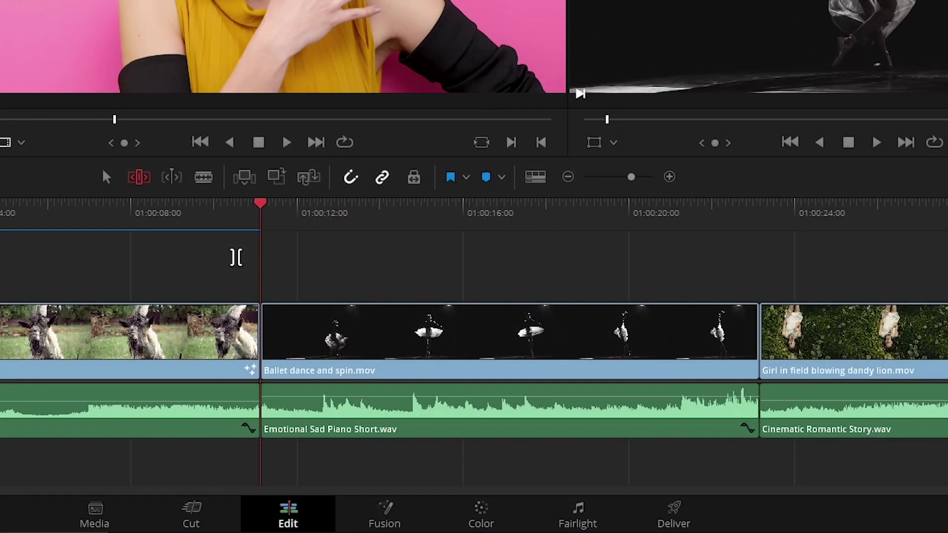
# Step: Add standard transitions at both ballet edit points, play them, and deselect the edits
pyautogui.moveTo(236, 257); pyautogui.dragTo(796, 357)
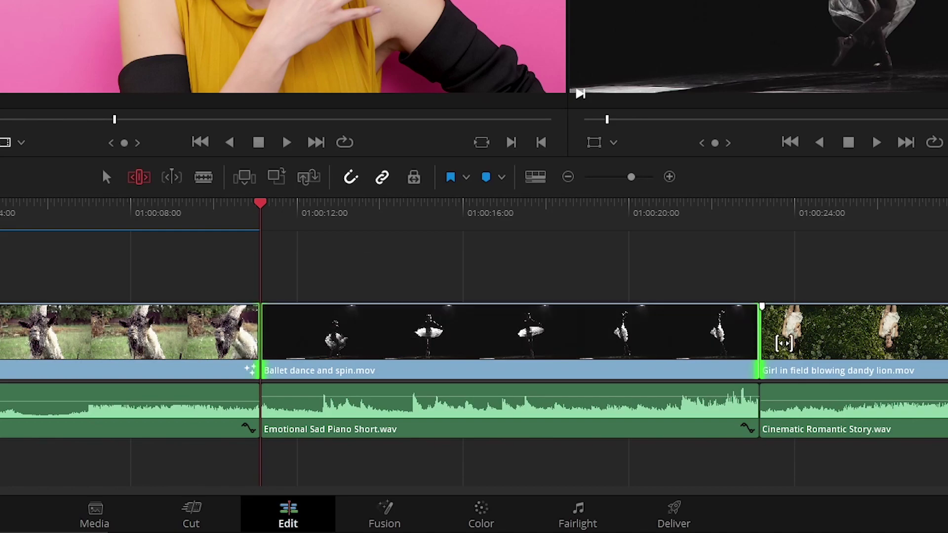
pyautogui.hotkey('ctrl', 't')
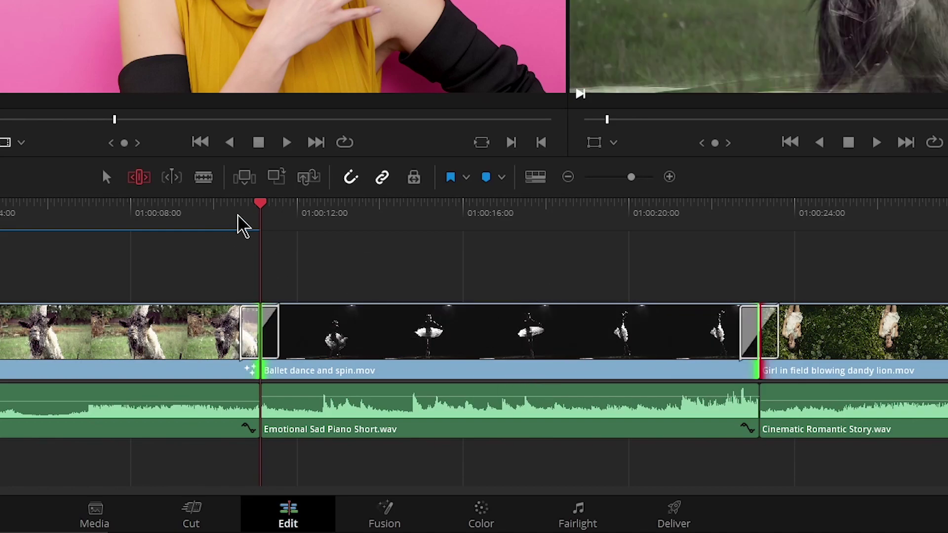
pyautogui.click(241, 207)
pyautogui.press('space')
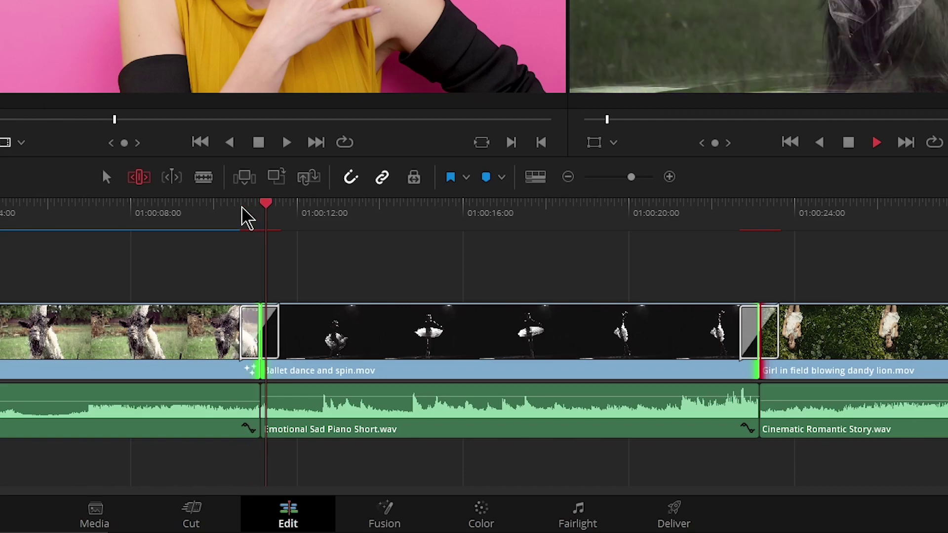
pyautogui.press('space')
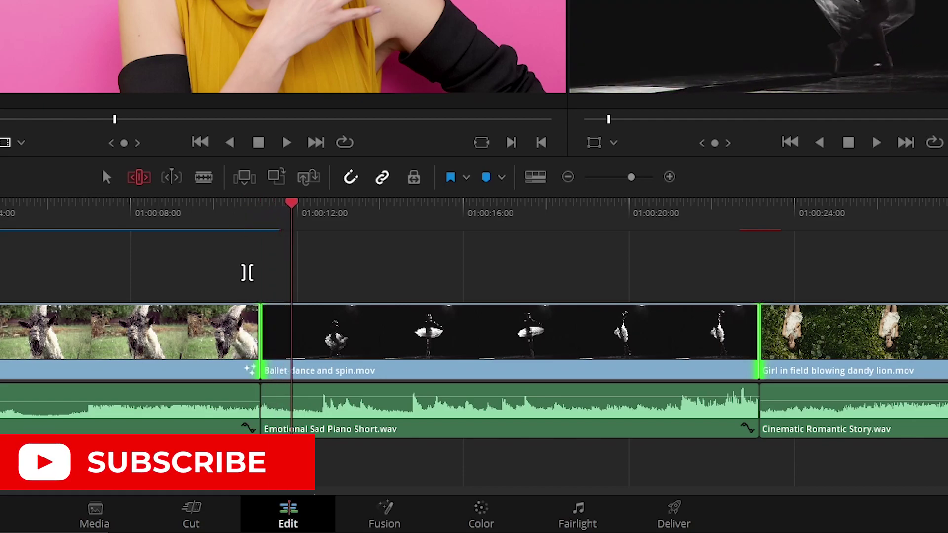
pyautogui.click(258, 271)
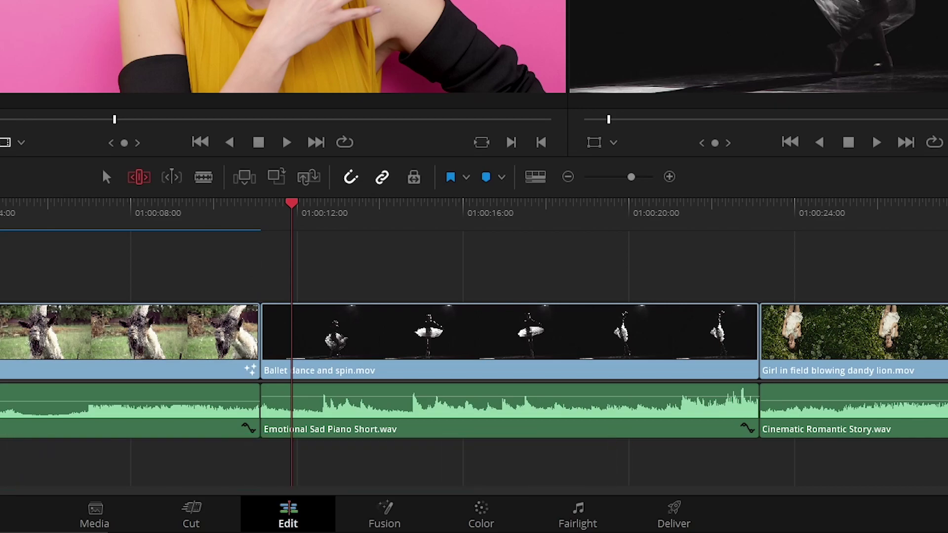
# Step: Drop a Slide transition on the goat-to-ballet cut and play it back
pyautogui.scroll(-2, 105, 210)
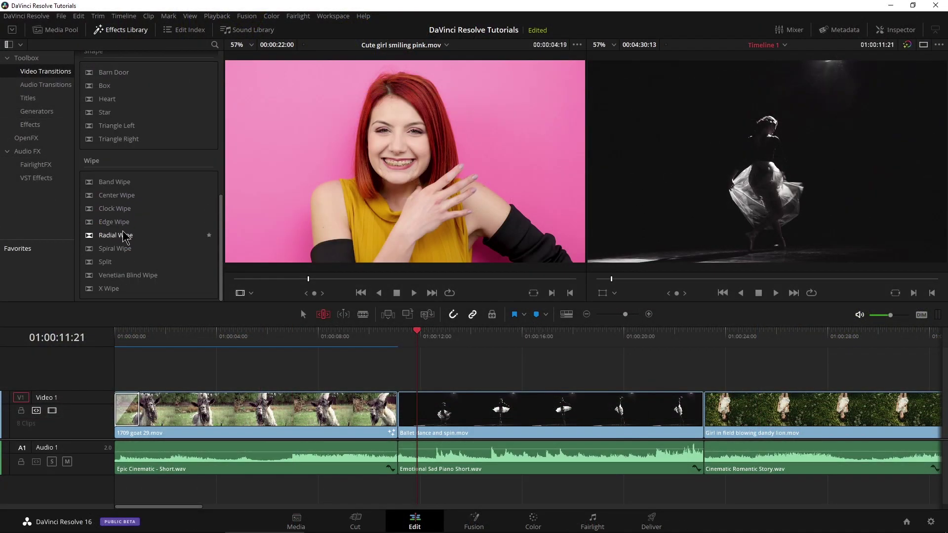
pyautogui.scroll(10, 99, 247)
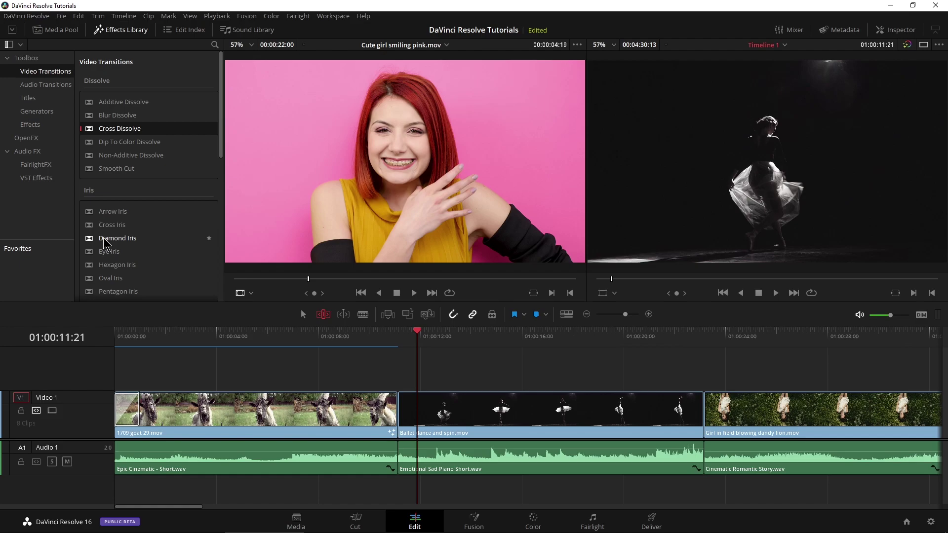
pyautogui.scroll(-4, 105, 242)
pyautogui.scroll(-6, 99, 187)
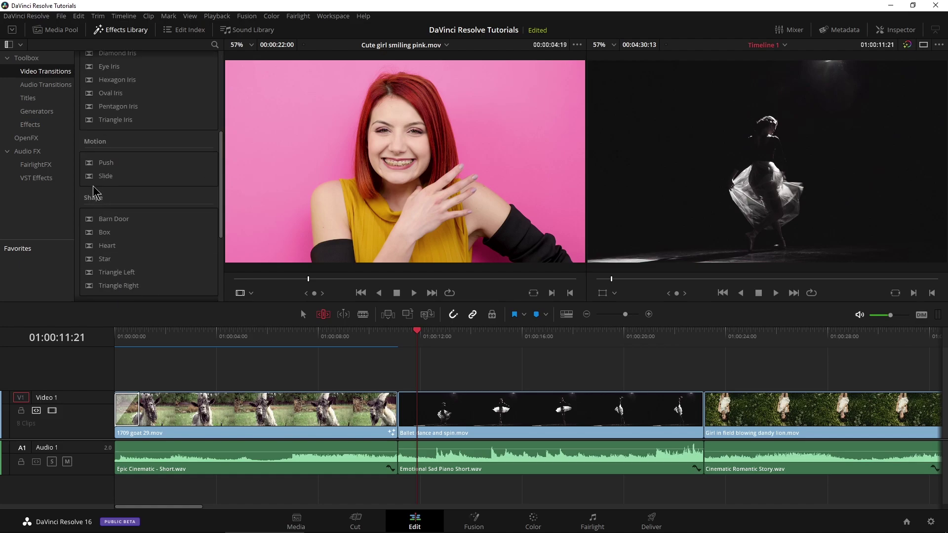
pyautogui.moveTo(143, 195); pyautogui.dragTo(398, 425)
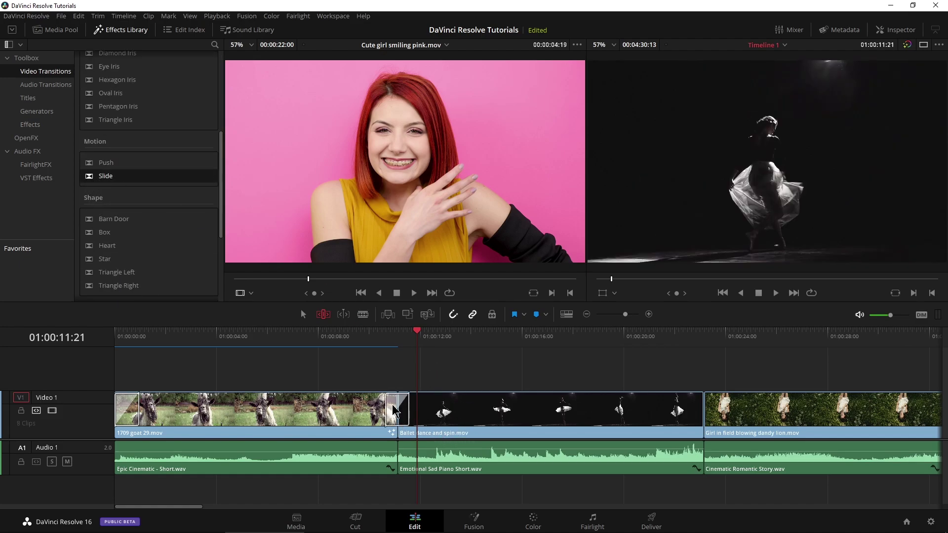
pyautogui.click(390, 334)
pyautogui.press('space')
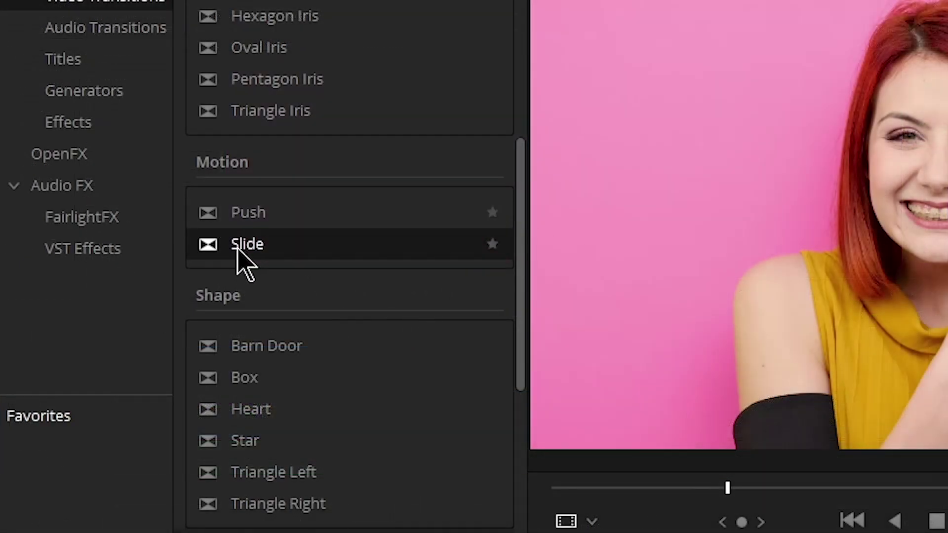
# Step: Set Slide as the standard transition
pyautogui.rightClick(99, 179)
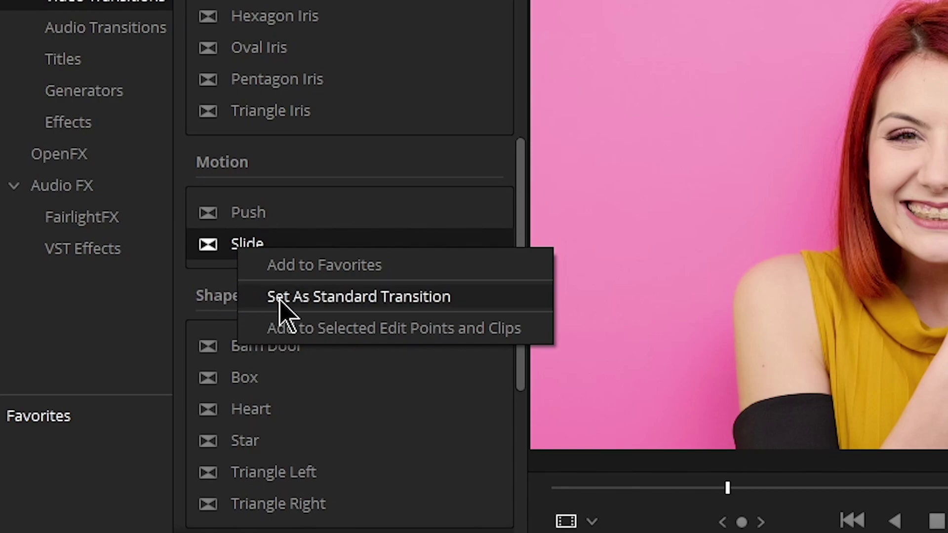
pyautogui.click(360, 297)
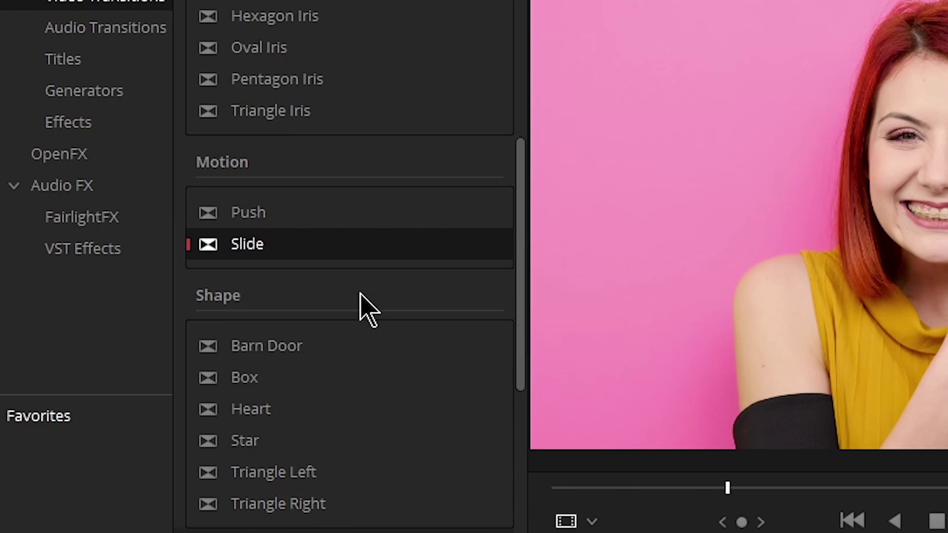
pyautogui.moveTo(524, 305); pyautogui.dragTo(519, 198)
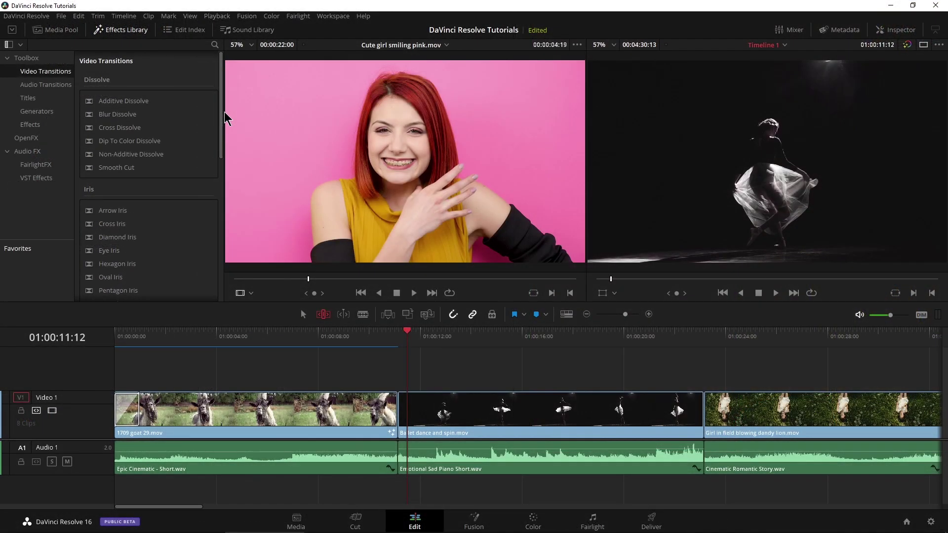
pyautogui.scroll(-5, 531, 213)
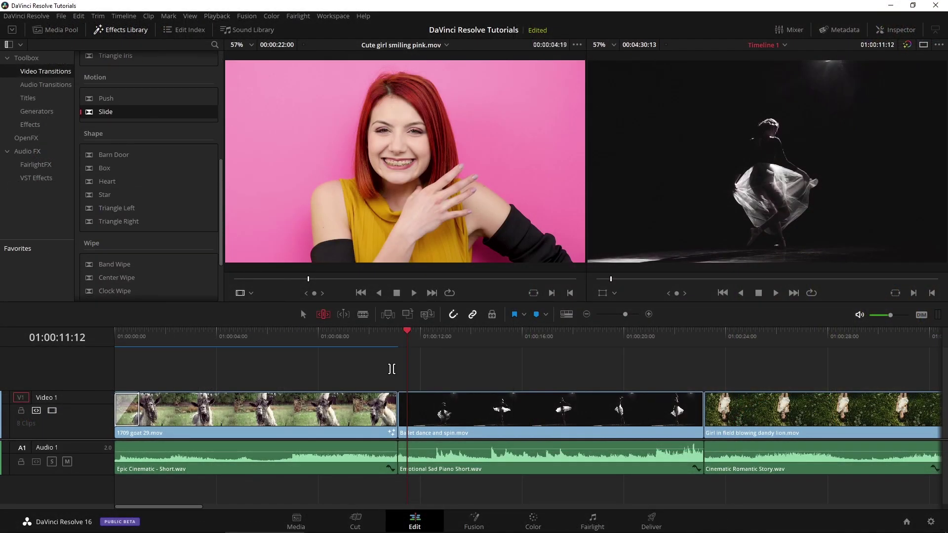
# Step: Apply Slide at both Ballet dance edit points, review them, and set Cross Dissolve as standard
pyautogui.moveTo(391, 366); pyautogui.dragTo(732, 413)
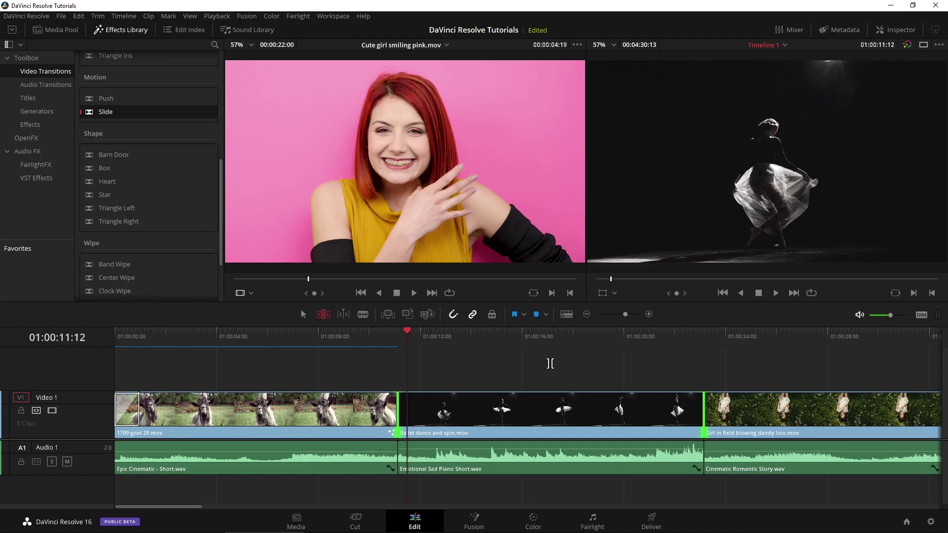
pyautogui.hotkey('ctrl', 't')
pyautogui.click(385, 334)
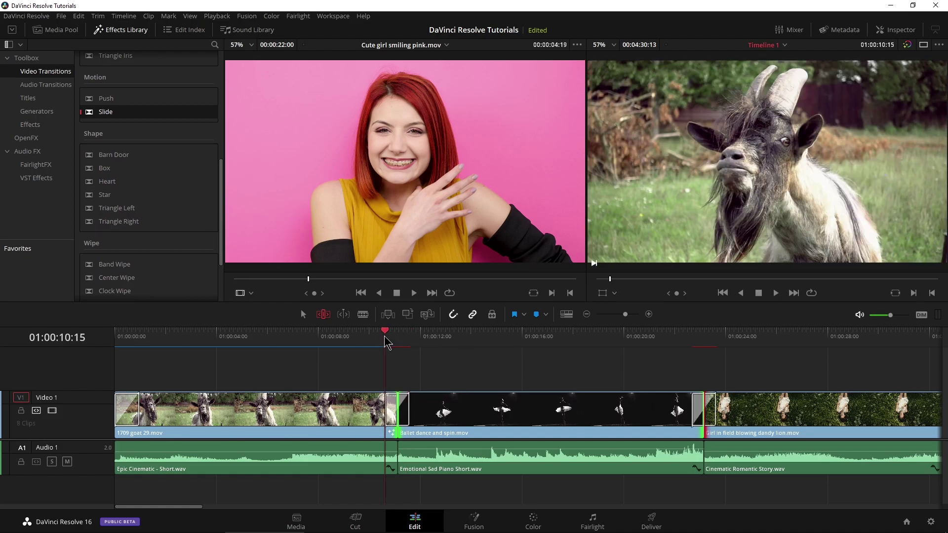
pyautogui.press('space')
pyautogui.press('space')
pyautogui.click(691, 334)
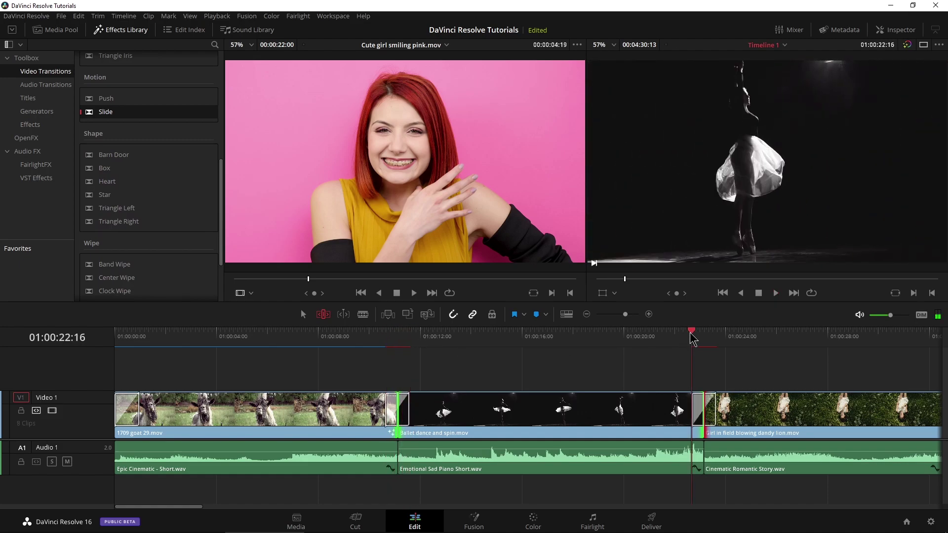
pyautogui.press('space')
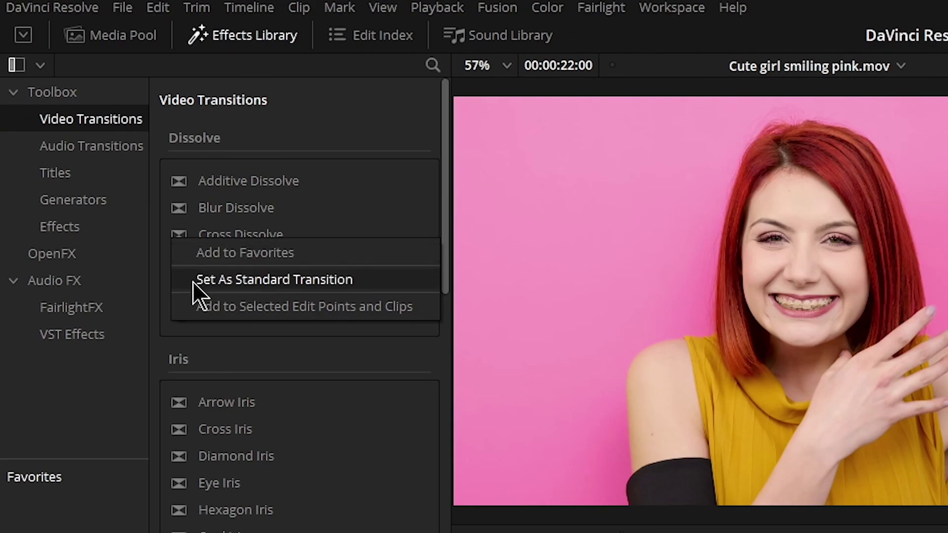
pyautogui.click(96, 153)
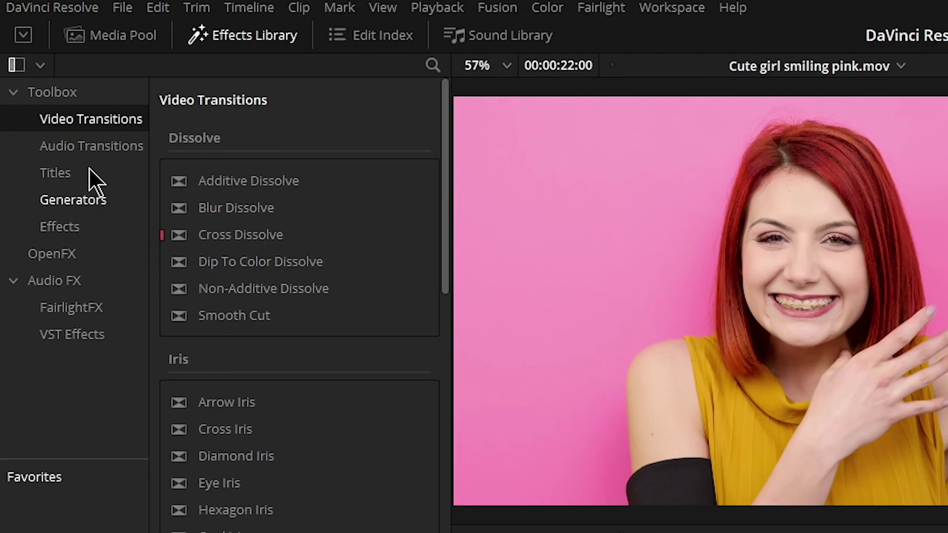
# Step: Show Audio Transitions, select the audio edit point near 01:00:11, and play from it
pyautogui.click(91, 146)
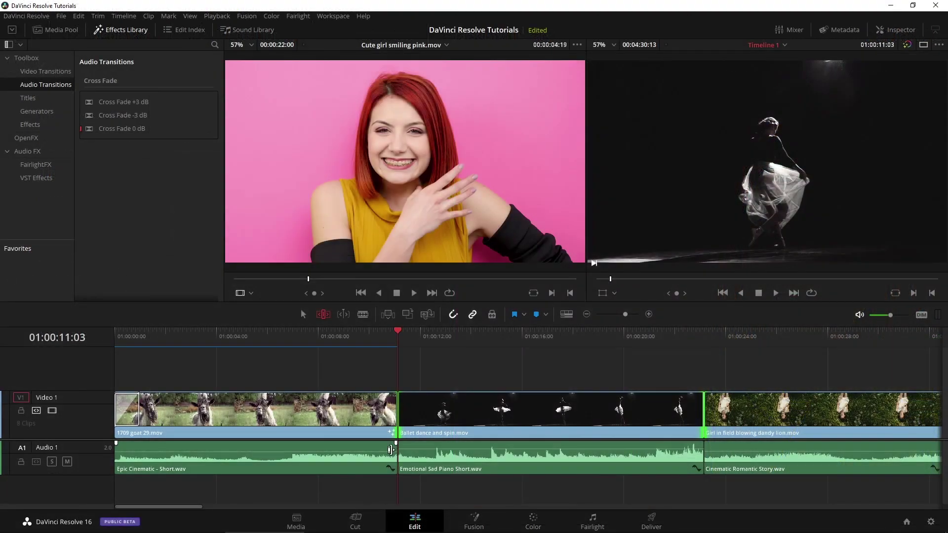
pyautogui.moveTo(384, 364); pyautogui.dragTo(417, 454)
pyautogui.click(382, 489)
pyautogui.press('space')
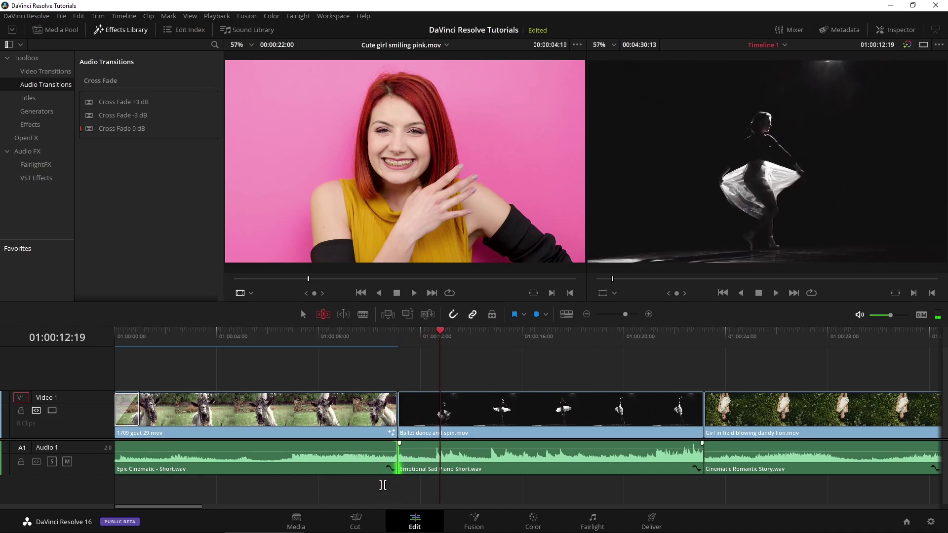
# Step: Add Cross Fades at both piano audio edit points and play through them
pyautogui.moveTo(383, 485)
pyautogui.mouseDown()
pyautogui.moveTo(402, 447)
pyautogui.moveTo(706, 443)
pyautogui.mouseUp()
pyautogui.hotkey('ctrl', 't')
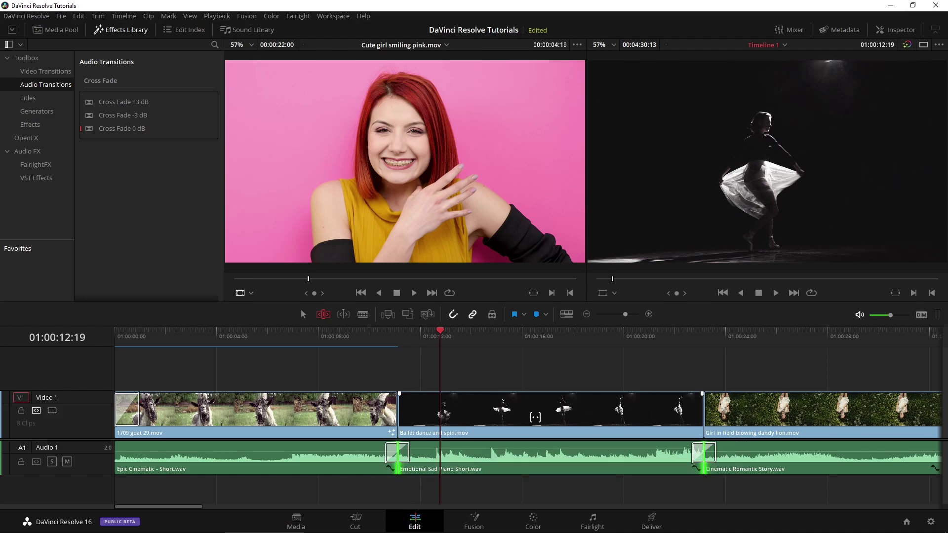
pyautogui.moveTo(442, 341); pyautogui.dragTo(386, 346)
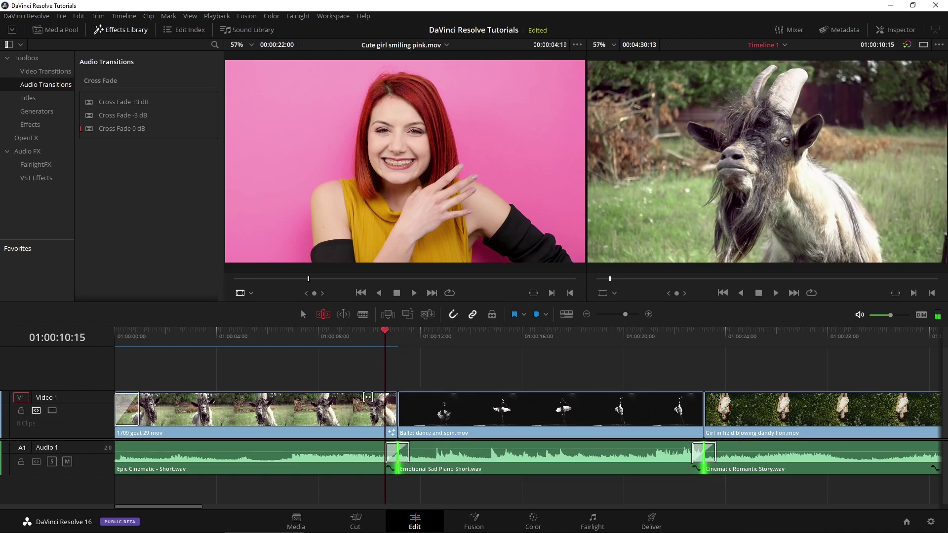
pyautogui.press('space')
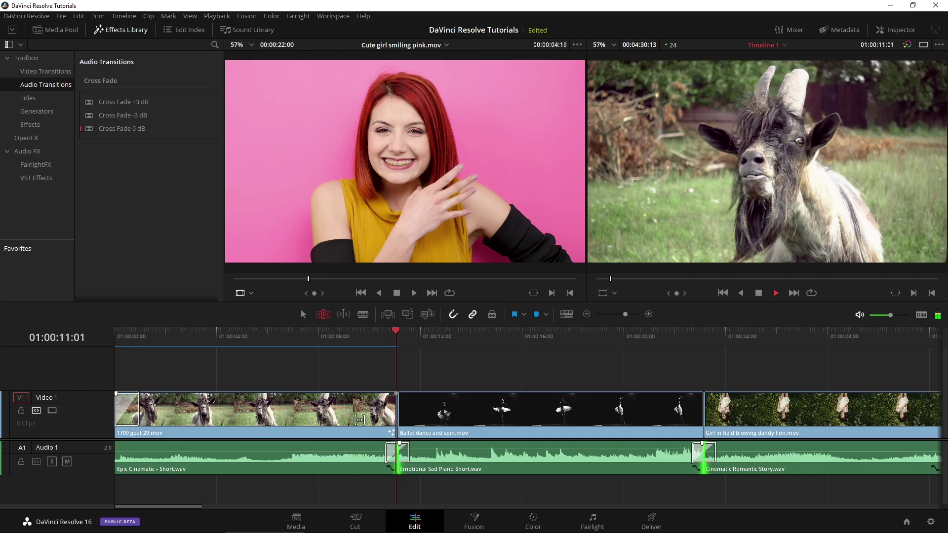
pyautogui.click(688, 338)
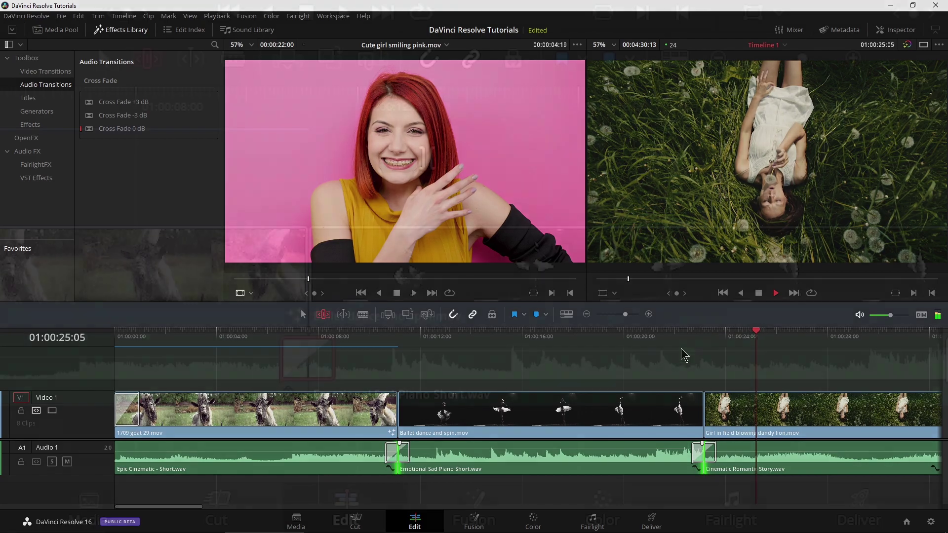
# Step: Lengthen the first audio cross fade to 3.8 seconds and review its Inspector settings unchanged
pyautogui.click(393, 454)
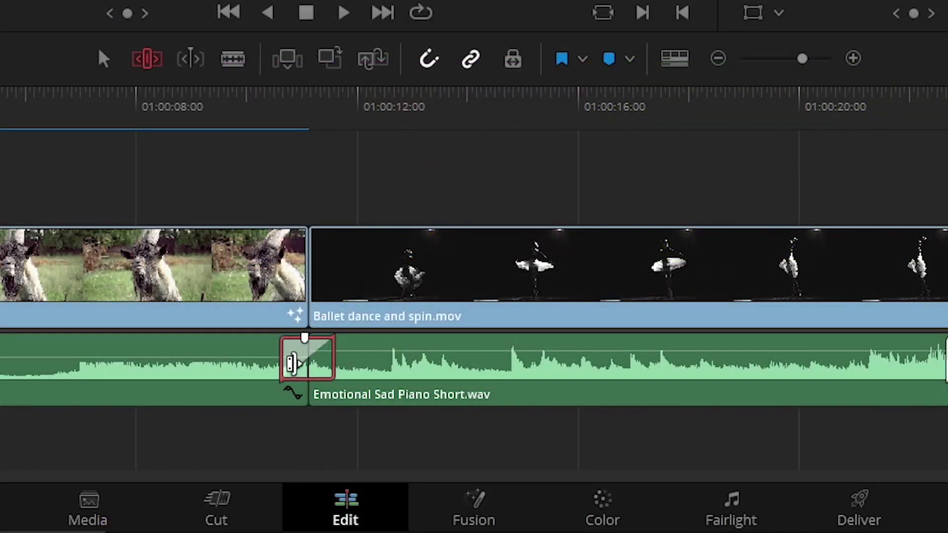
pyautogui.moveTo(281, 364); pyautogui.dragTo(176, 363)
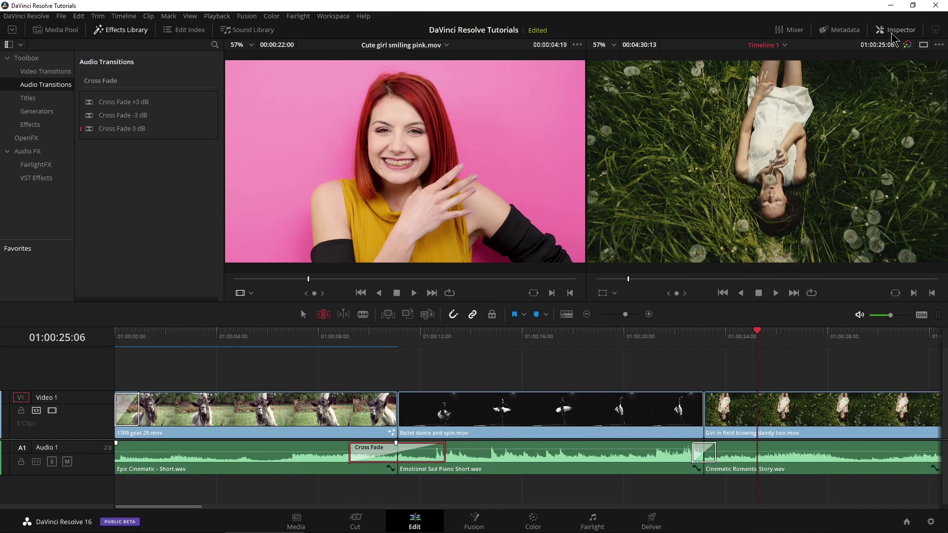
pyautogui.click(891, 31)
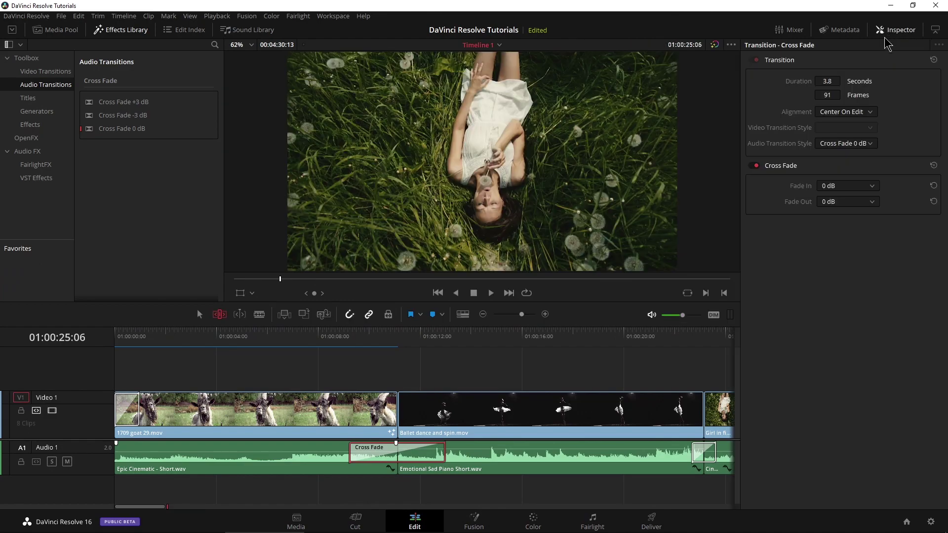
pyautogui.click(875, 113)
pyautogui.click(783, 261)
pyautogui.click(868, 197)
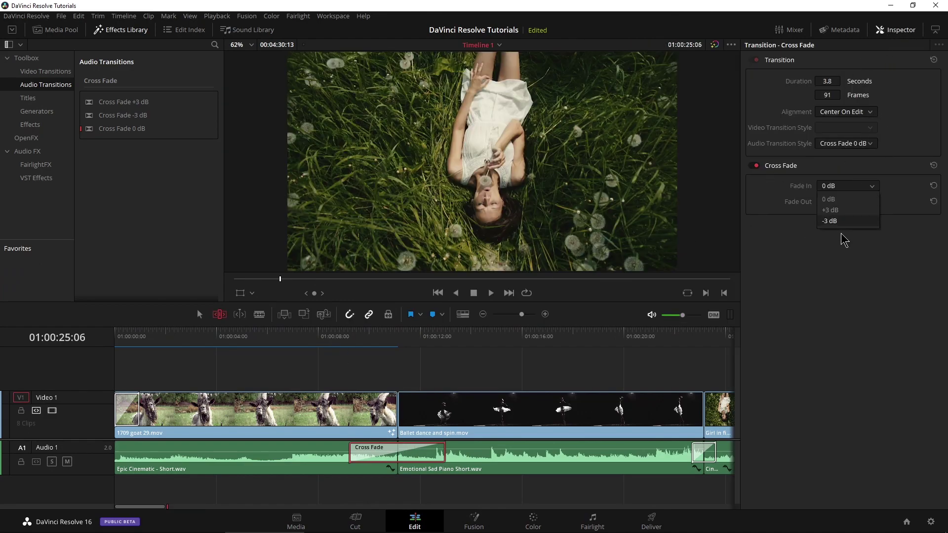
pyautogui.click(829, 315)
pyautogui.click(418, 374)
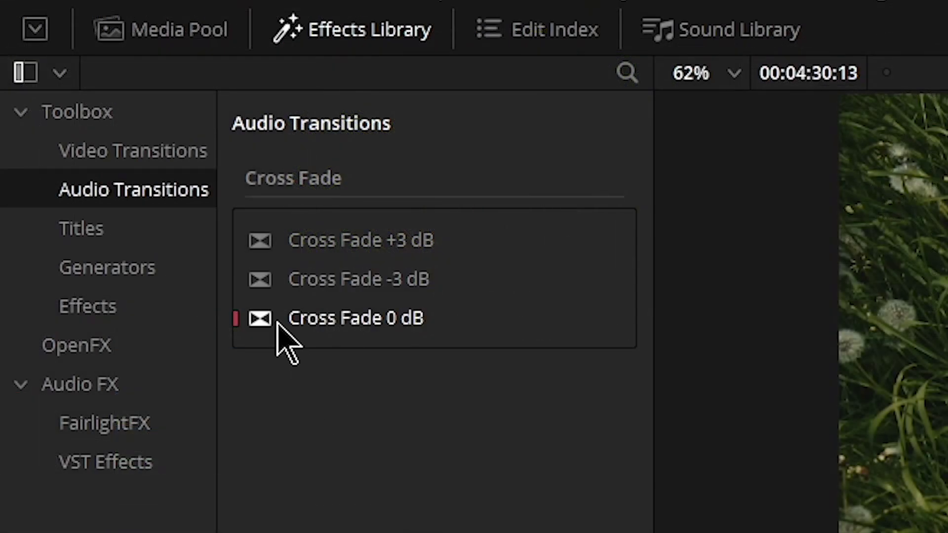
# Step: Set Cross Fade -3 dB, then Cross Fade 0 dB, as the standard audio transition
pyautogui.rightClick(261, 283)
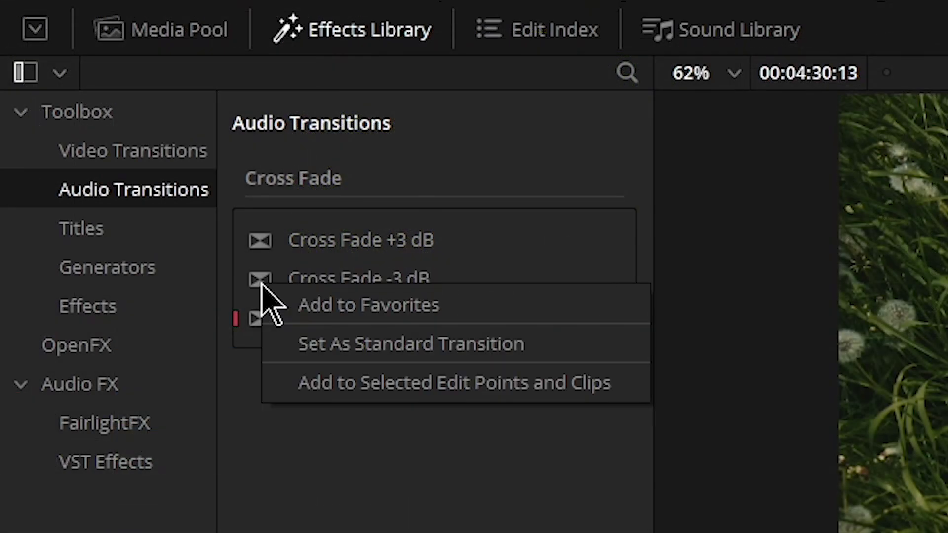
pyautogui.click(389, 348)
pyautogui.rightClick(309, 327)
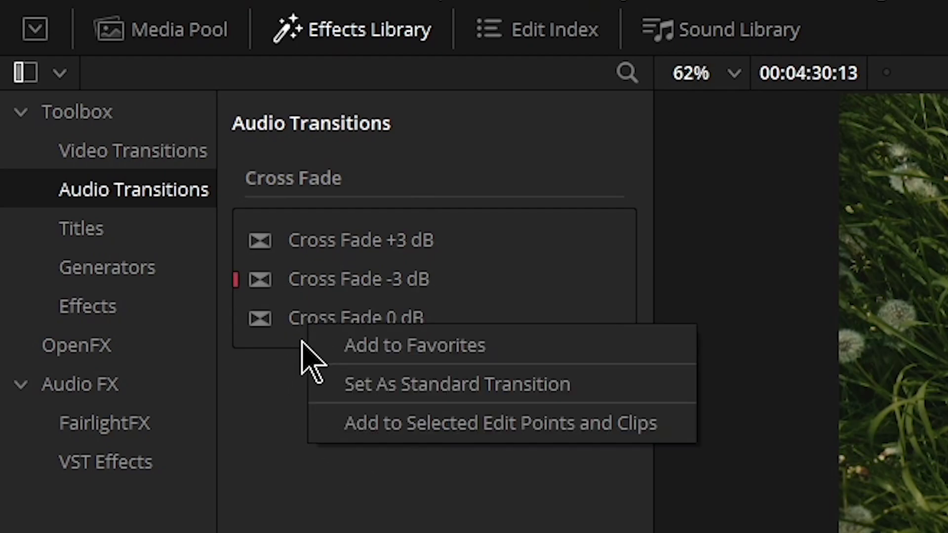
pyautogui.click(321, 386)
pyautogui.click(134, 170)
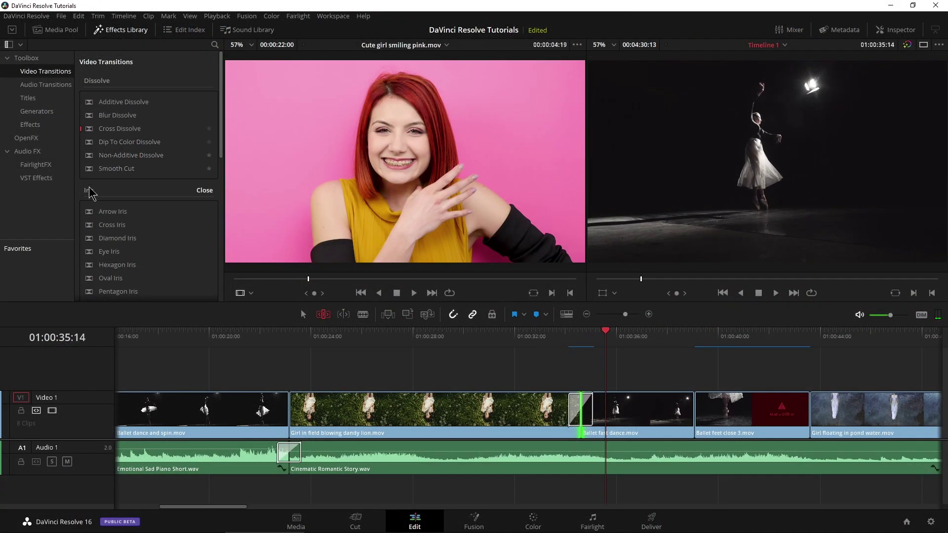
# Step: Add Cross Dissolves after Ballet fast dance and before Girl floating in pond water
pyautogui.moveTo(119, 128); pyautogui.dragTo(697, 411)
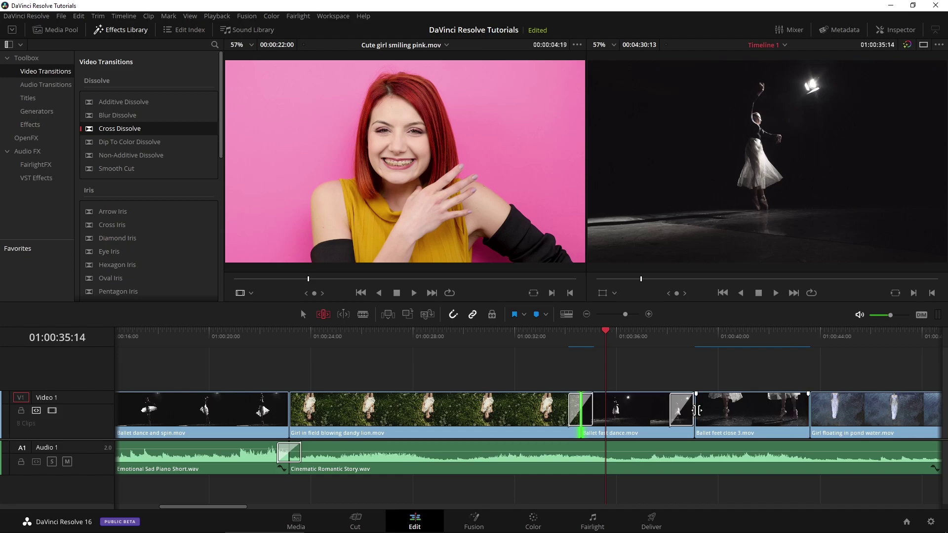
pyautogui.click(683, 408)
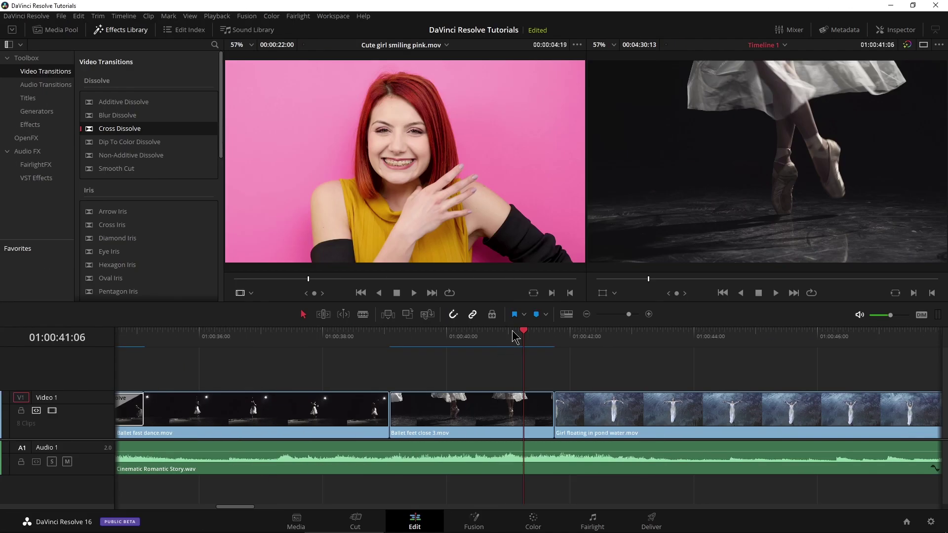
pyautogui.click(529, 330)
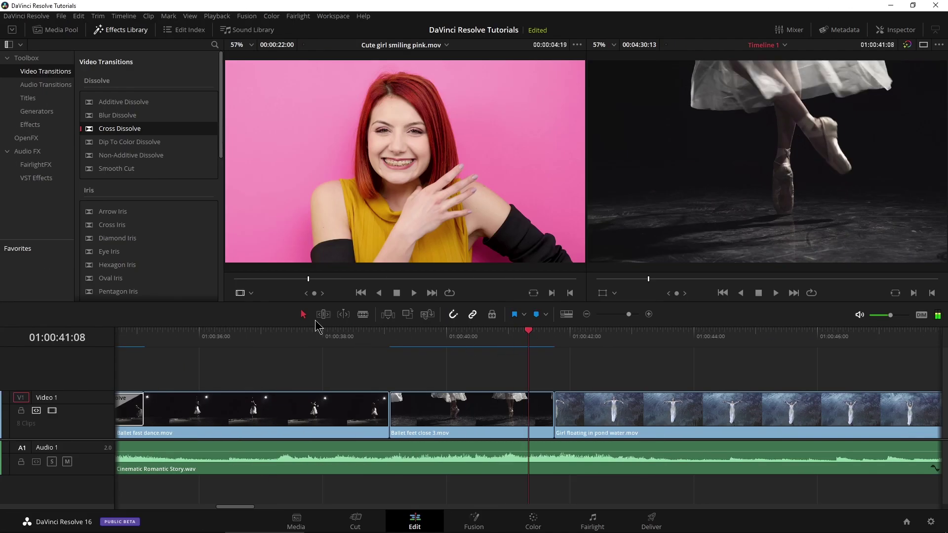
pyautogui.click(568, 433)
pyautogui.hotkey('ctrl', 't')
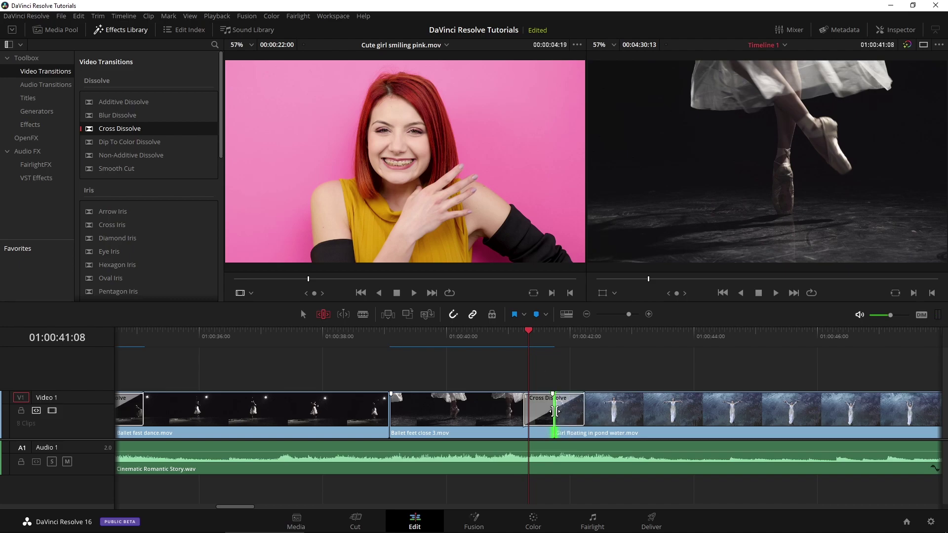
pyautogui.click(543, 340)
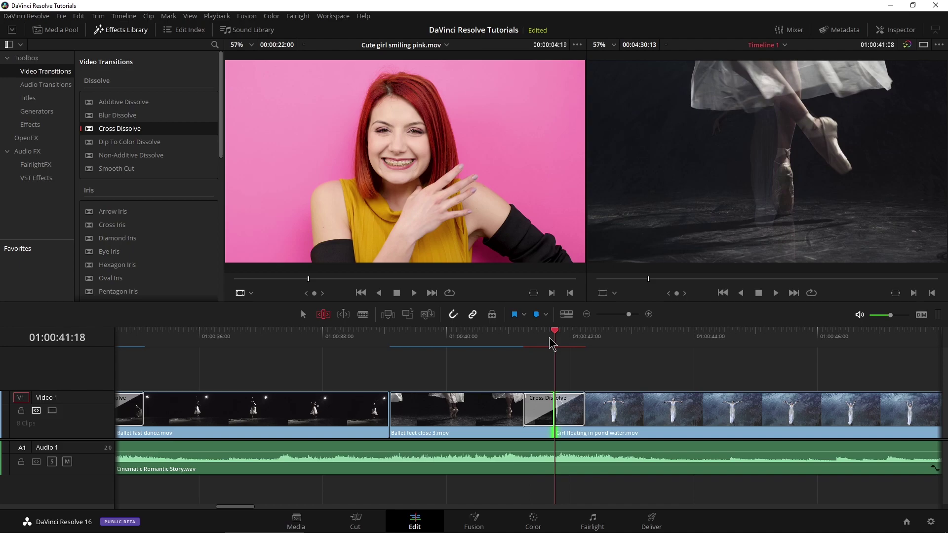
pyautogui.click(568, 405)
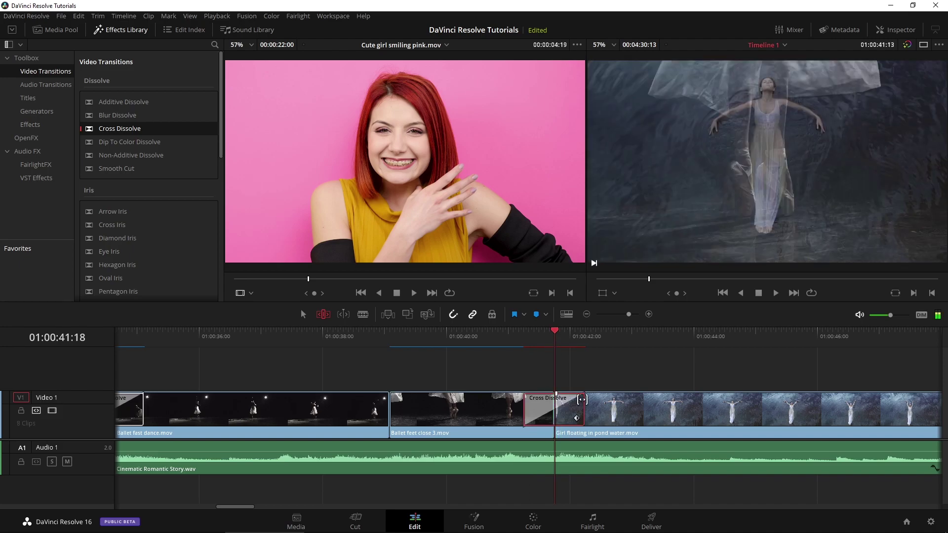
# Step: Ease the dissolve In & Out and raise its transition curve to about 0.409
pyautogui.click(898, 32)
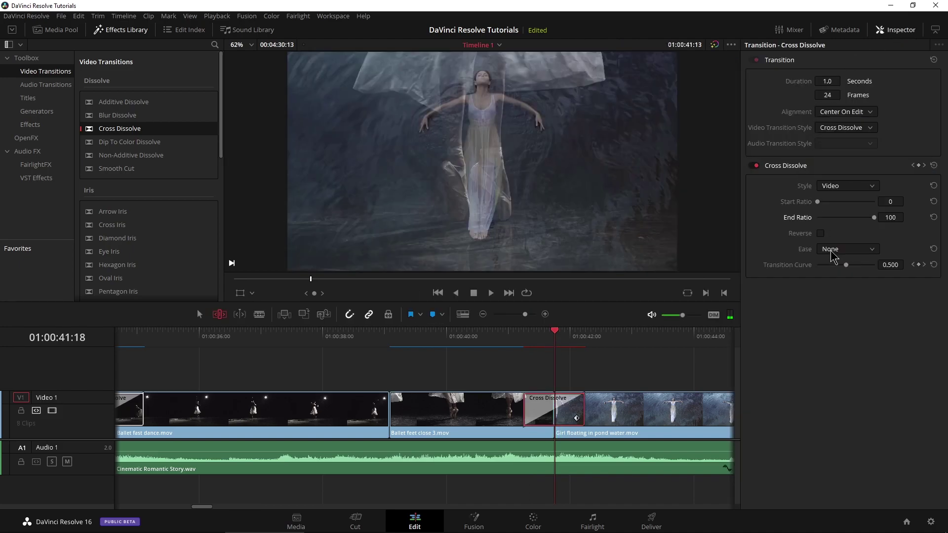
pyautogui.click(831, 250)
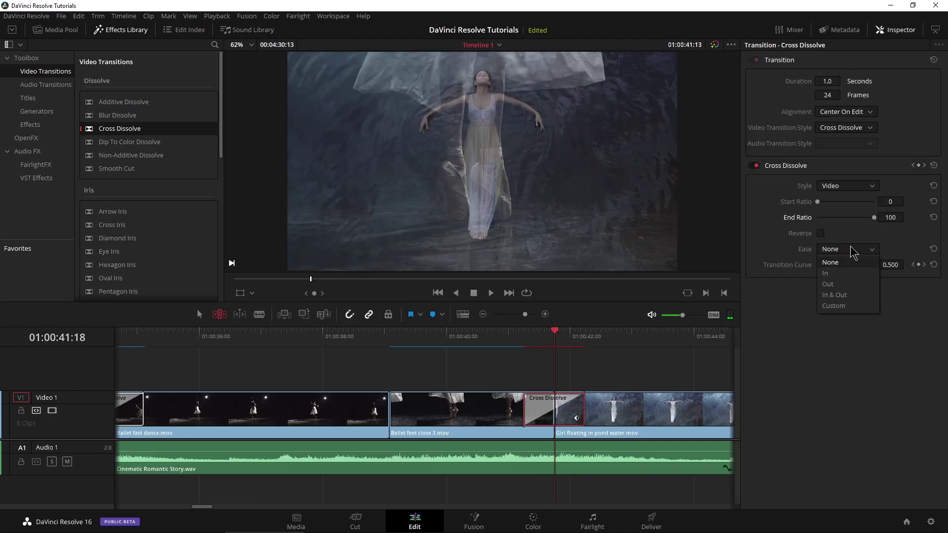
pyautogui.click(849, 296)
pyautogui.moveTo(822, 266); pyautogui.dragTo(842, 267)
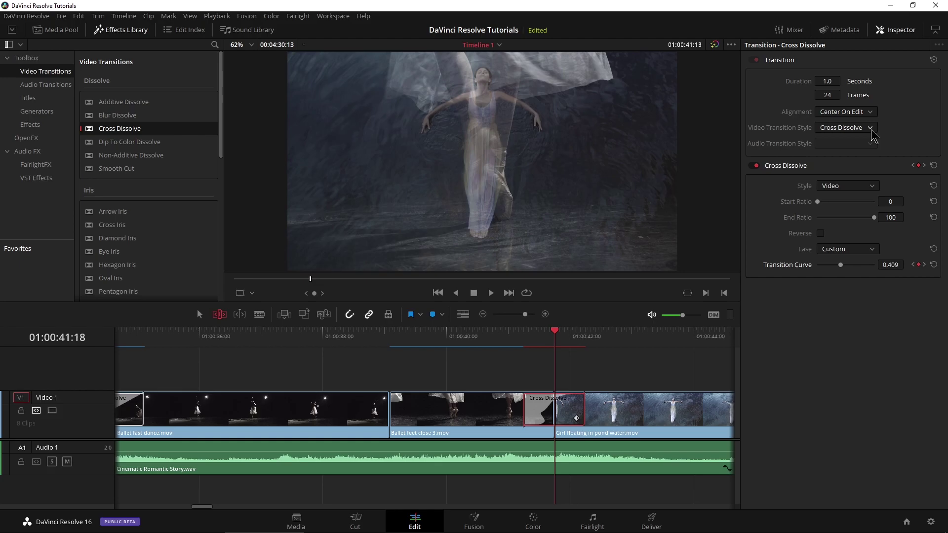
pyautogui.click(871, 128)
pyautogui.click(899, 148)
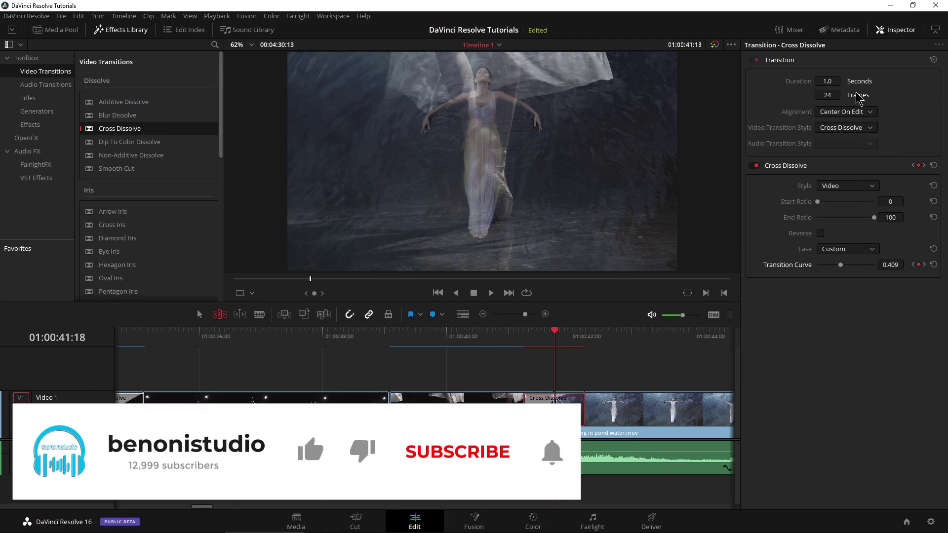
# Step: Lengthen the dissolve to 2.8 seconds, switch its style to Film, and preview it
pyautogui.moveTo(827, 81)
pyautogui.mouseDown()
pyautogui.moveTo(843, 81)
pyautogui.moveTo(830, 80)
pyautogui.mouseUp()
pyautogui.click(847, 186)
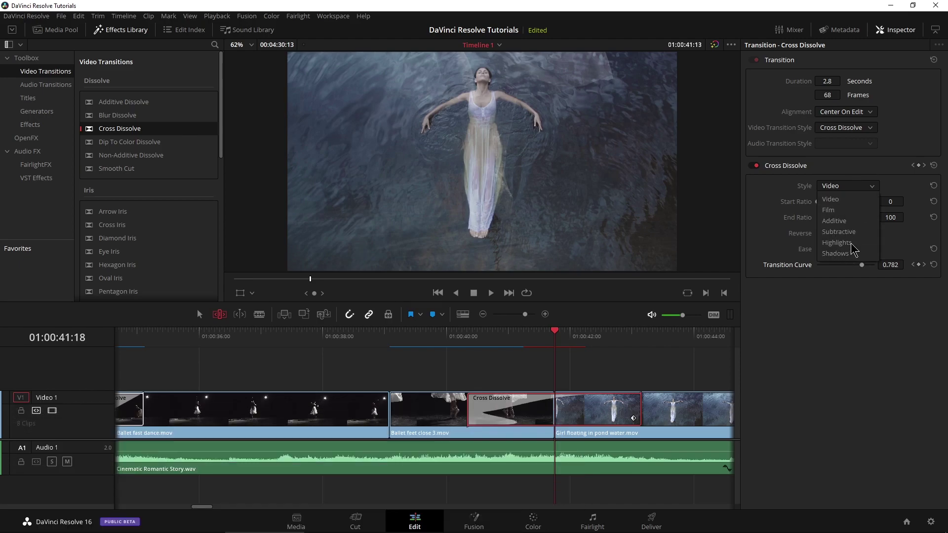
pyautogui.click(828, 210)
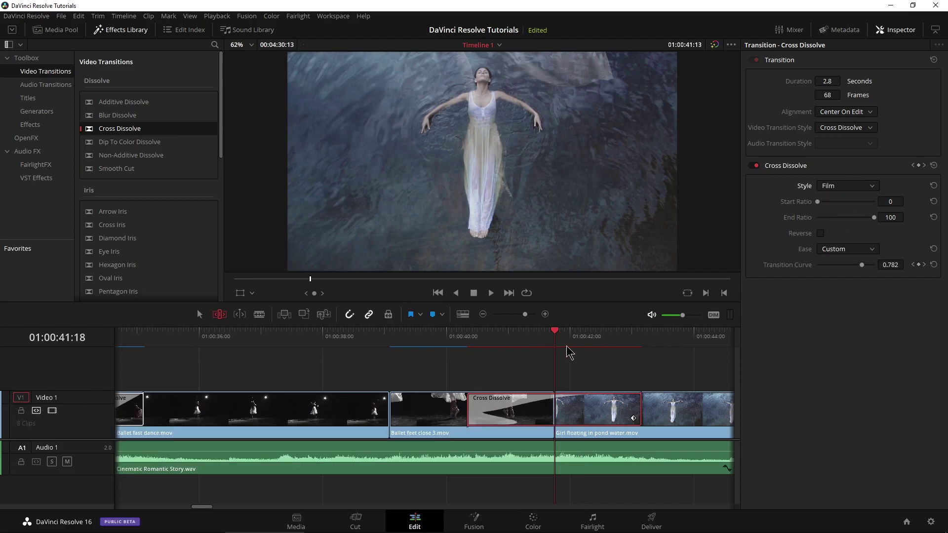
pyautogui.moveTo(570, 353); pyautogui.dragTo(527, 350)
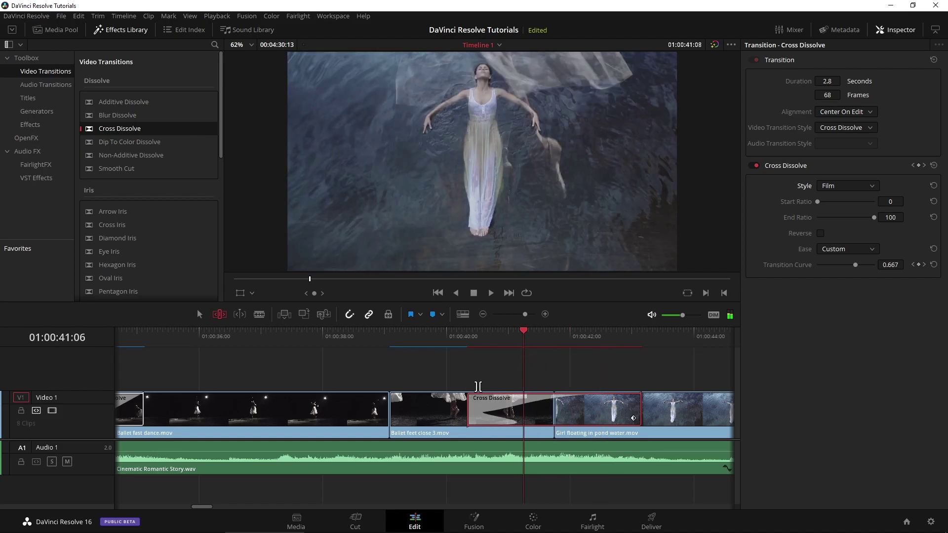
pyautogui.scroll(-4, 482, 393)
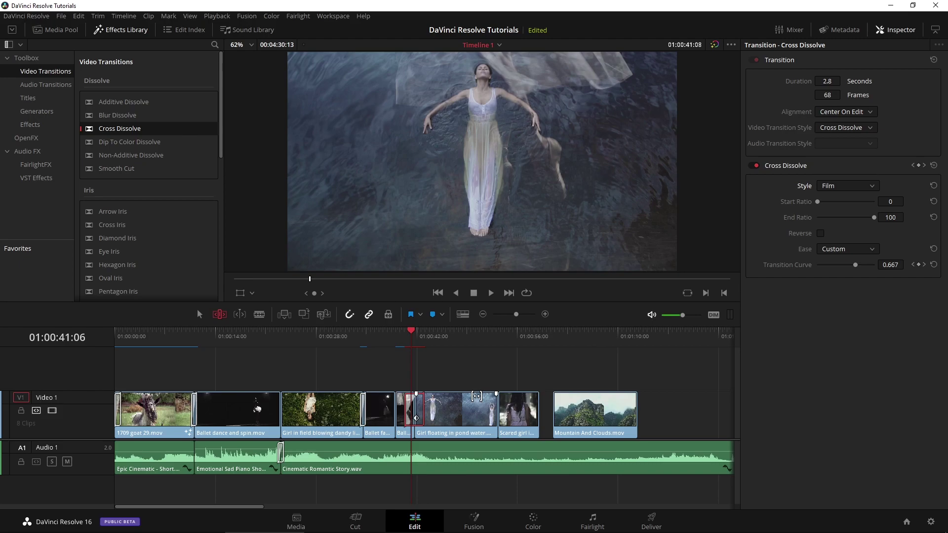
# Step: Save the customised Cross Dissolve as a transition preset named 'my transition'
pyautogui.scroll(3, 476, 400)
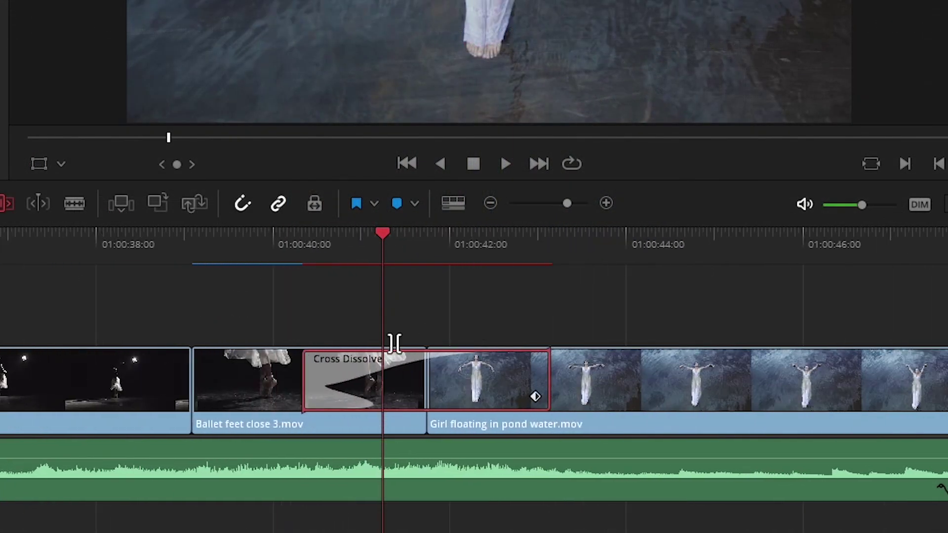
pyautogui.rightClick(480, 380)
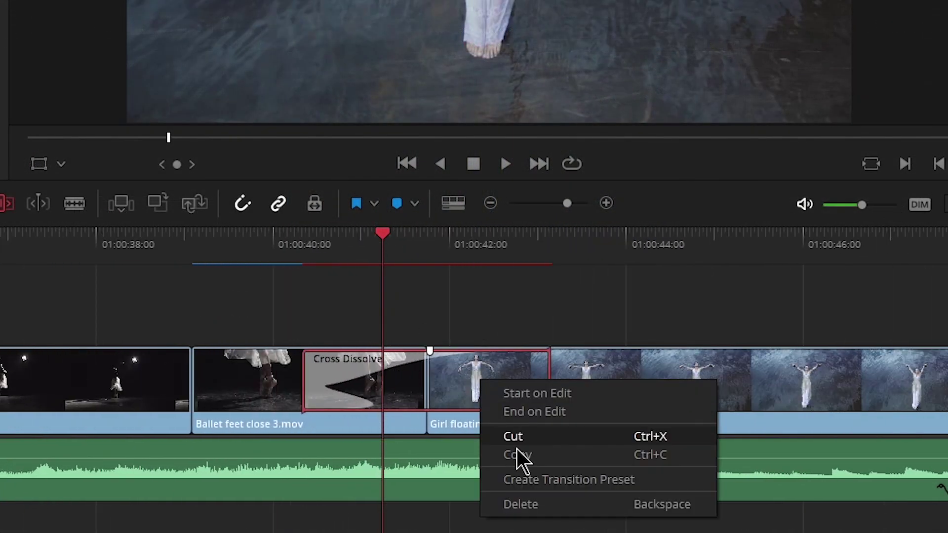
pyautogui.click(546, 481)
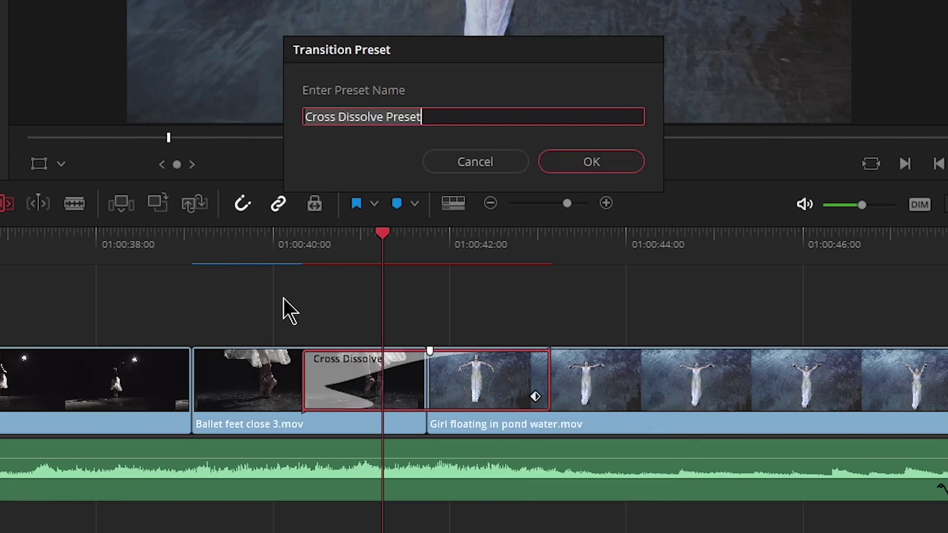
pyautogui.write('my transition')
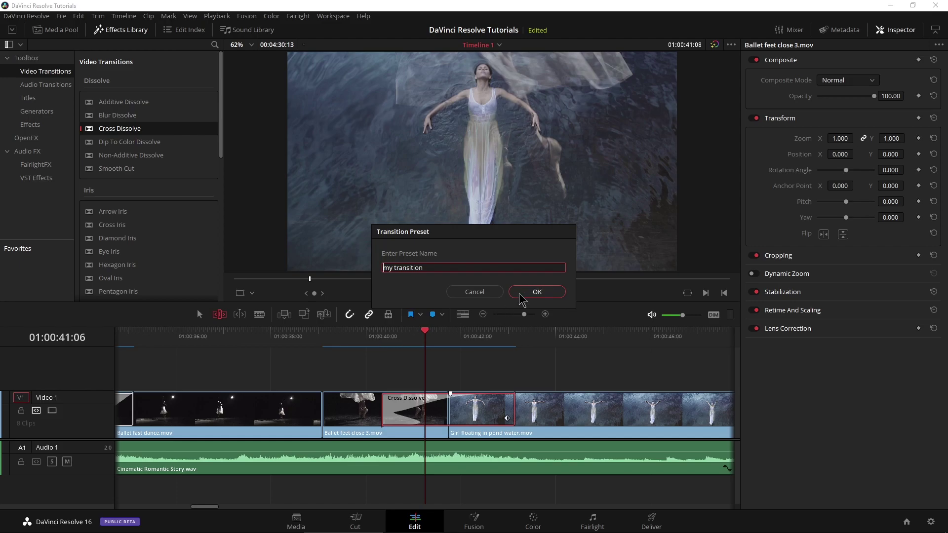
pyautogui.click(530, 295)
# Step: Set the 'my transition' user preset as the standard transition
pyautogui.scroll(-1, 212, 210)
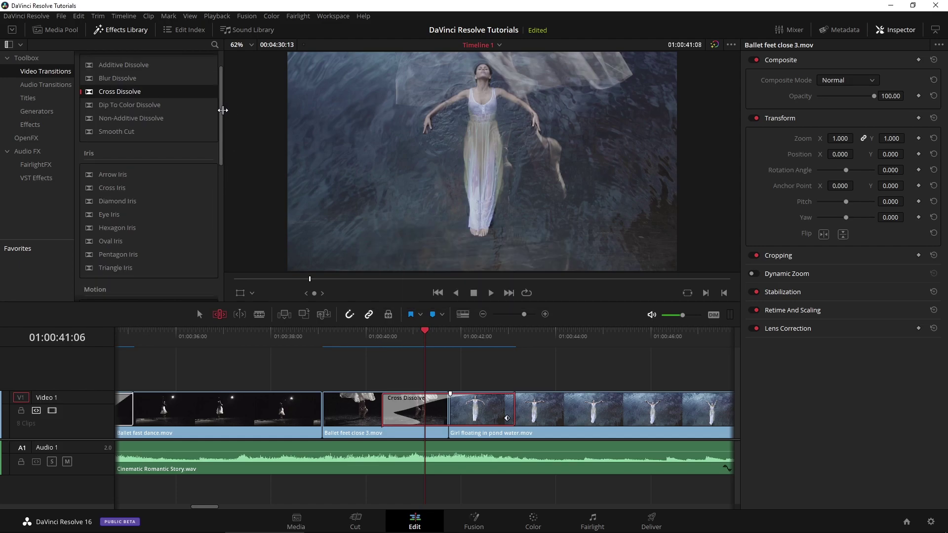
pyautogui.moveTo(221, 110); pyautogui.dragTo(219, 271)
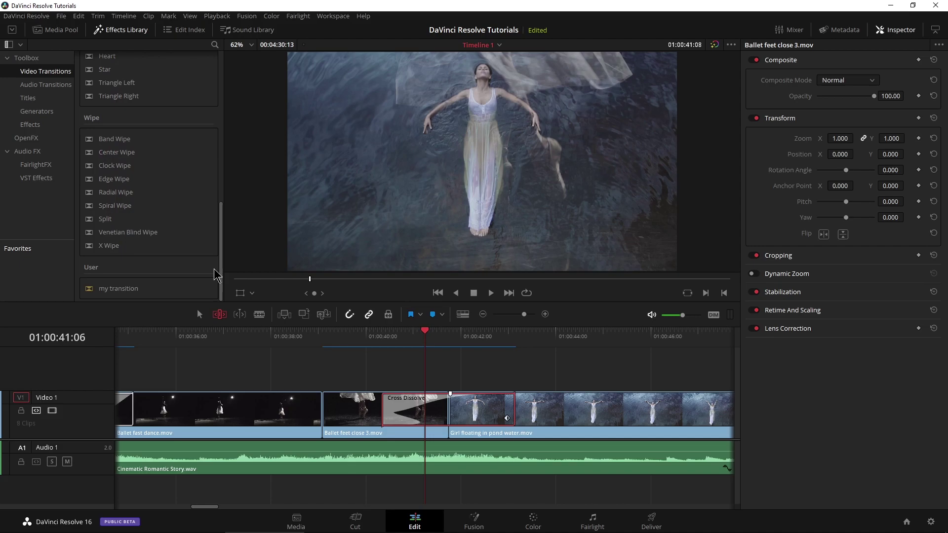
pyautogui.rightClick(109, 294)
pyautogui.click(123, 307)
pyautogui.hotkey('ctrl', '-')
pyautogui.hotkey('ctrl', '-')
pyautogui.hotkey('ctrl', '-')
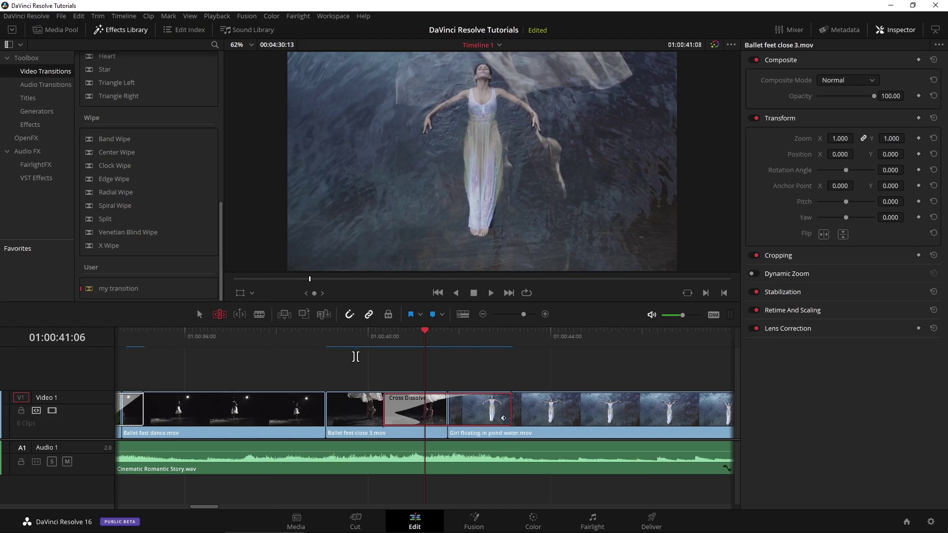
pyautogui.hotkey('ctrl', '=')
pyautogui.hotkey('ctrl', '=')
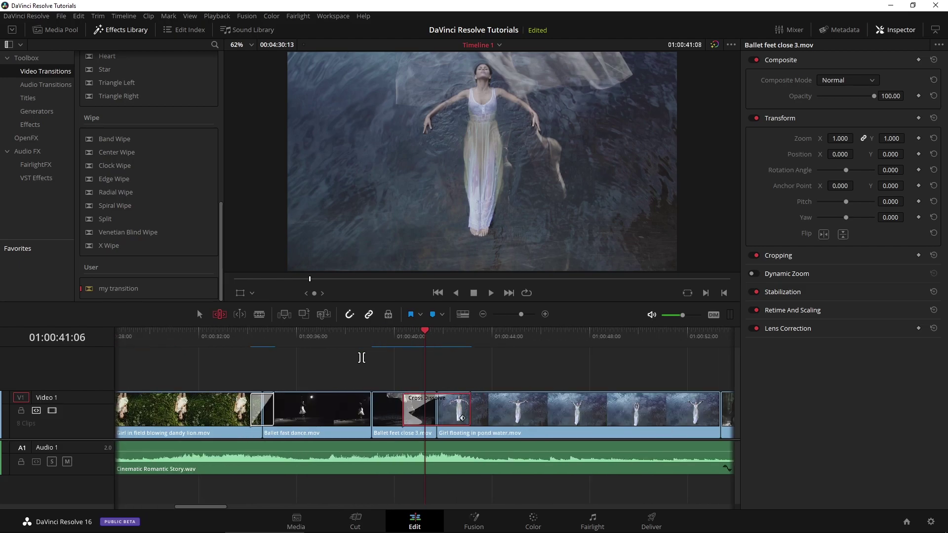
# Step: Add the standard transition to the cut before Ballet feet close 3.mov, trimming clips to fit
pyautogui.click(372, 335)
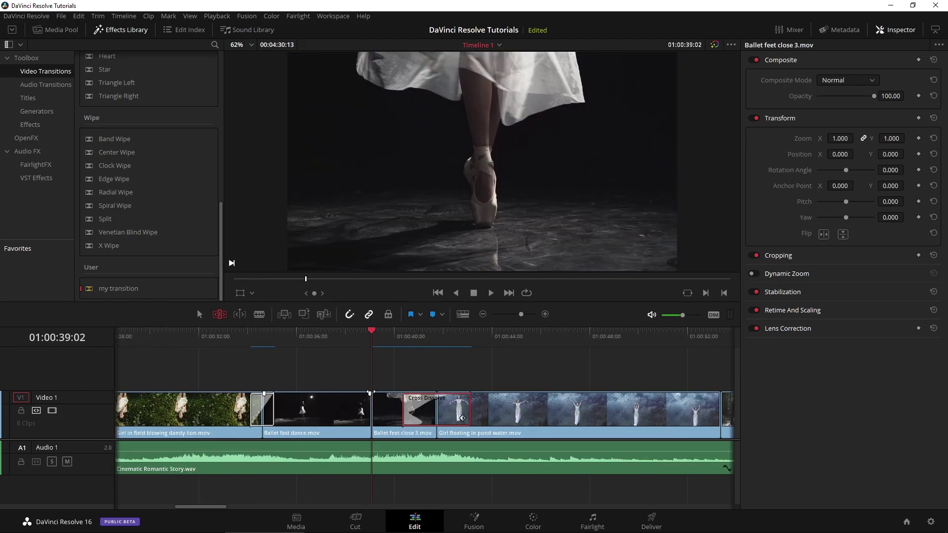
pyautogui.scroll(5, 360, 375)
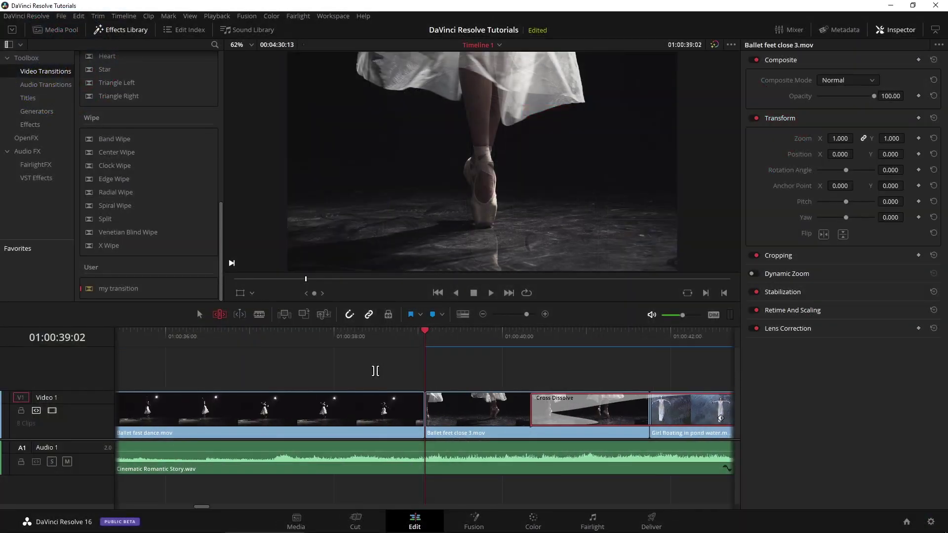
pyautogui.scroll(2, 375, 370)
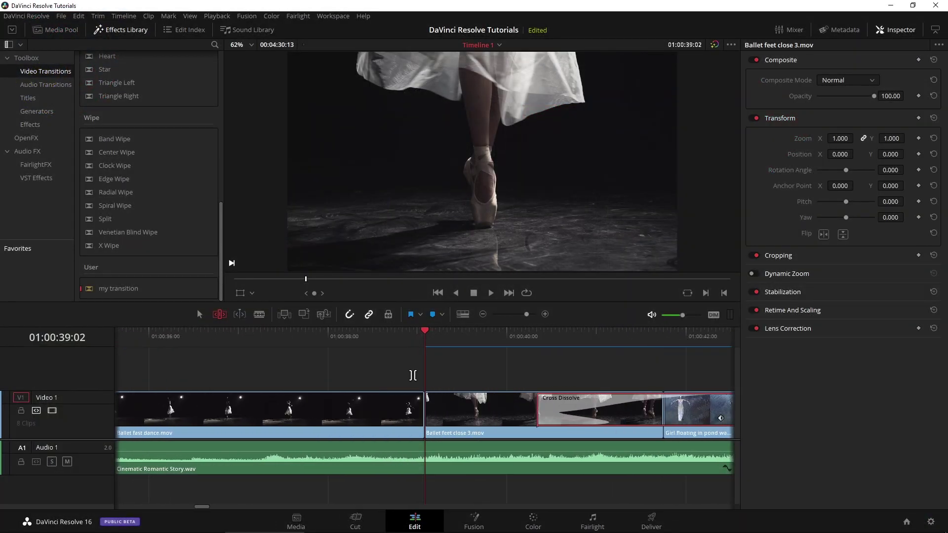
pyautogui.moveTo(413, 375); pyautogui.dragTo(446, 437)
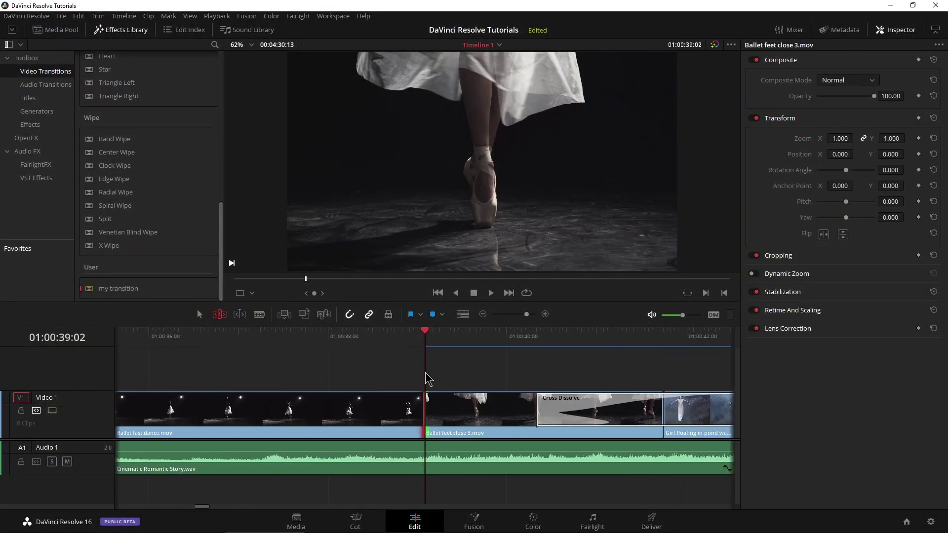
pyautogui.hotkey('ctrl', 't')
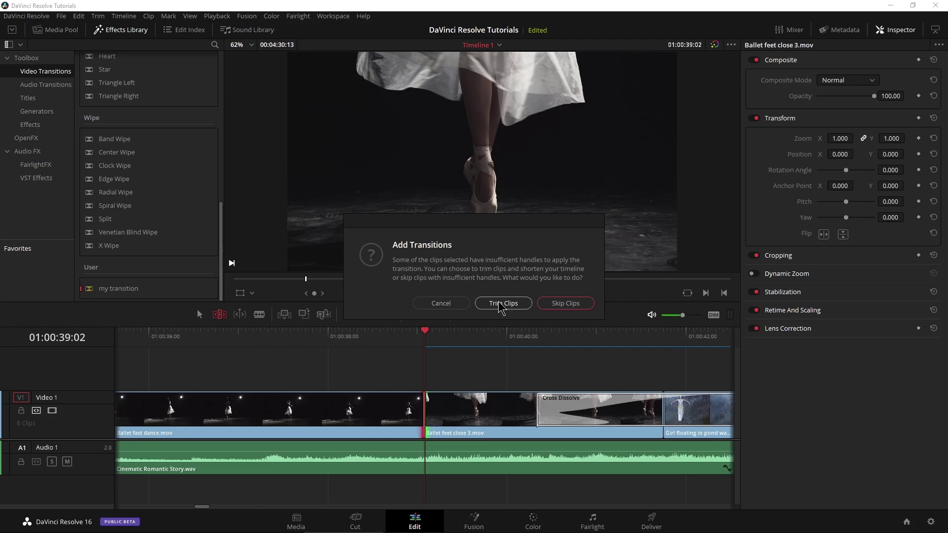
pyautogui.click(503, 304)
# Step: Return the playhead to 01:00:37:02 and undo the added transition
pyautogui.moveTo(346, 336); pyautogui.dragTo(247, 355)
pyautogui.hscroll(3, 298, 397)
pyautogui.hotkey('ctrl', 'z')
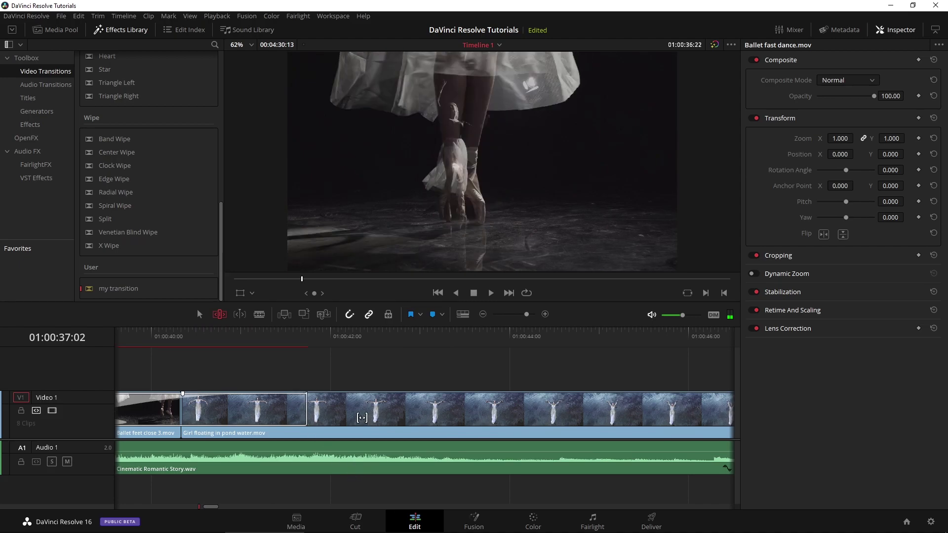
# Step: Redo the transition, delete the first Cross Dissolve, and add the standard transition at the first cut
pyautogui.hotkey('ctrl', 'shift', 'z')
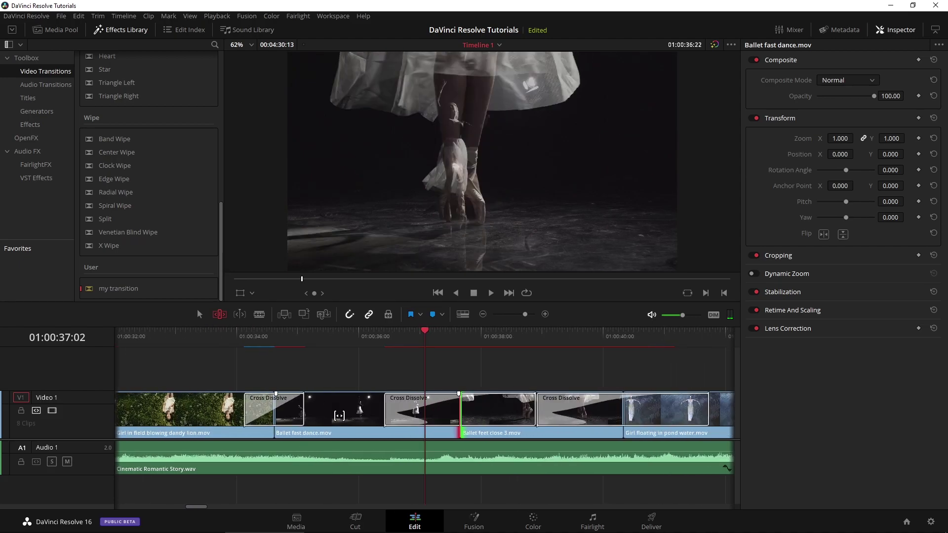
pyautogui.click(288, 421)
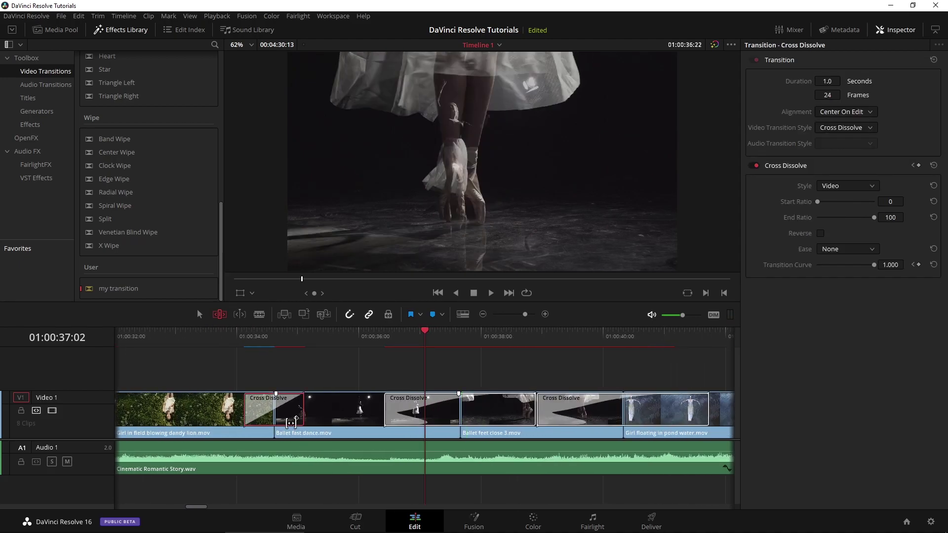
pyautogui.press('Delete')
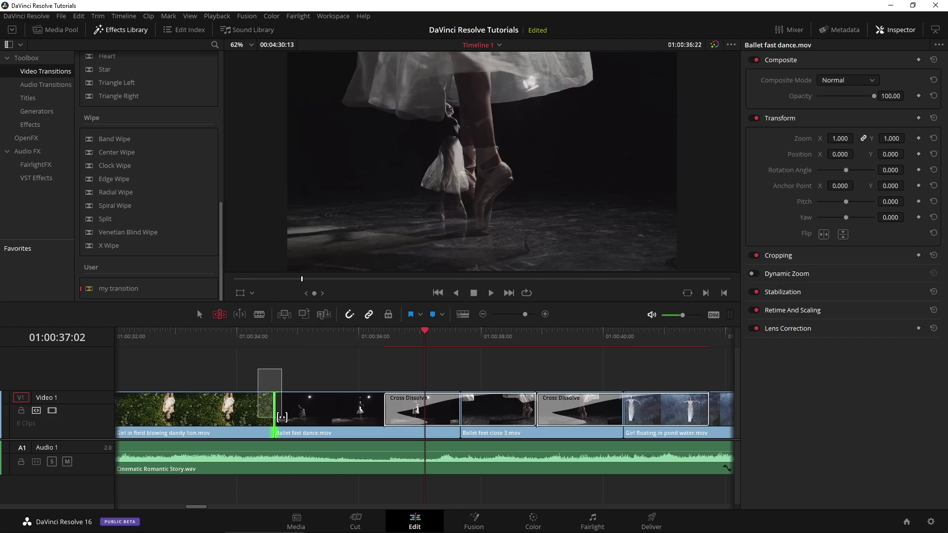
pyautogui.click(275, 410)
pyautogui.hotkey('ctrl', 't')
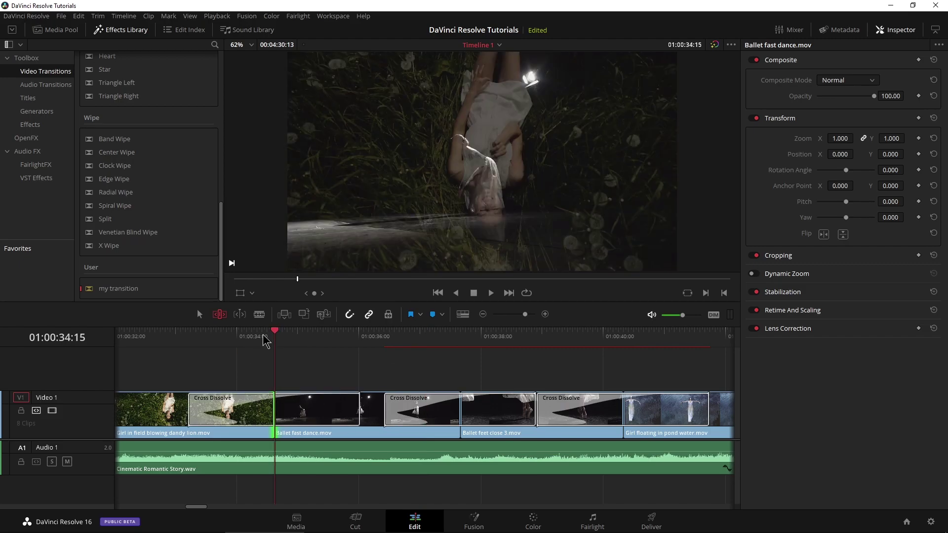
# Step: Preview 'my transition' and move the playhead through the new dissolve to check it
pyautogui.hotkey('shift', 'Left')
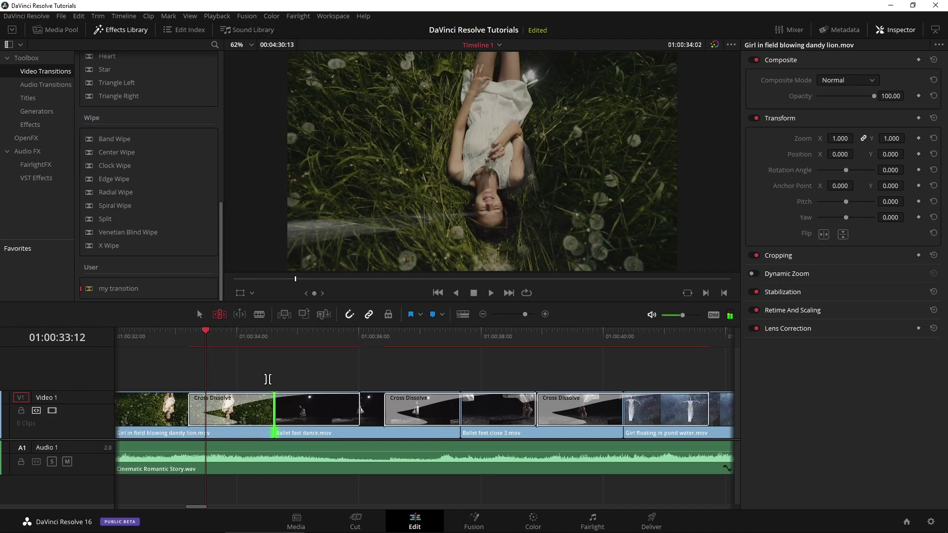
pyautogui.moveTo(94, 289)
pyautogui.mouseDown()
pyautogui.moveTo(330, 395)
pyautogui.moveTo(101, 294)
pyautogui.mouseUp()
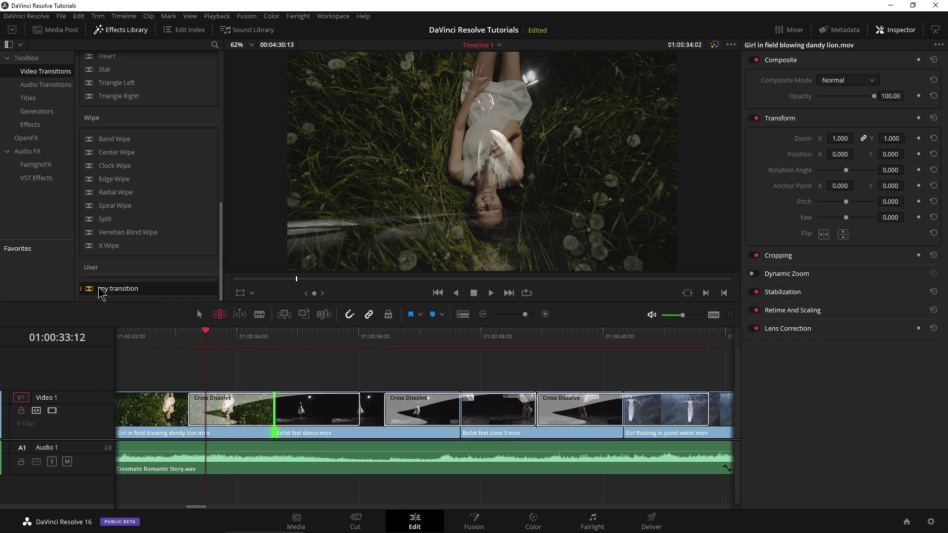
pyautogui.click(178, 340)
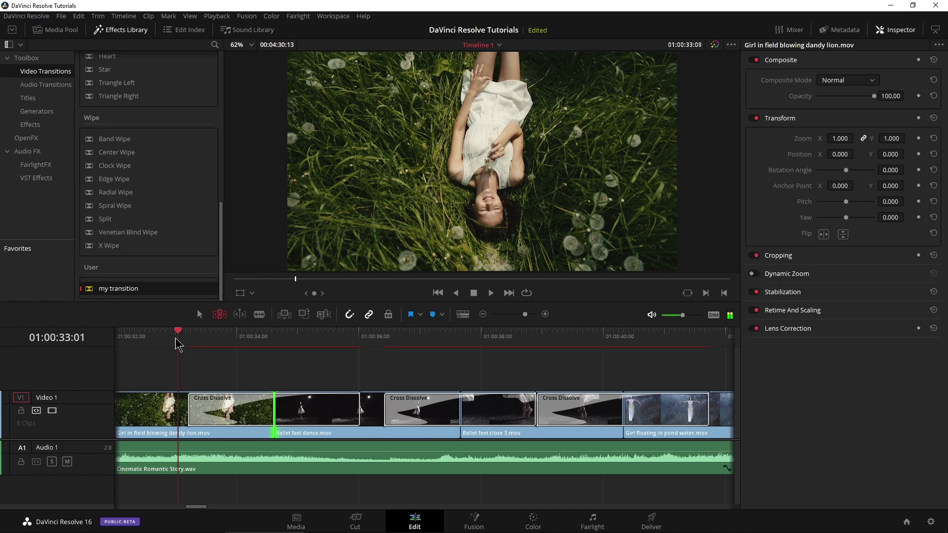
pyautogui.click(234, 339)
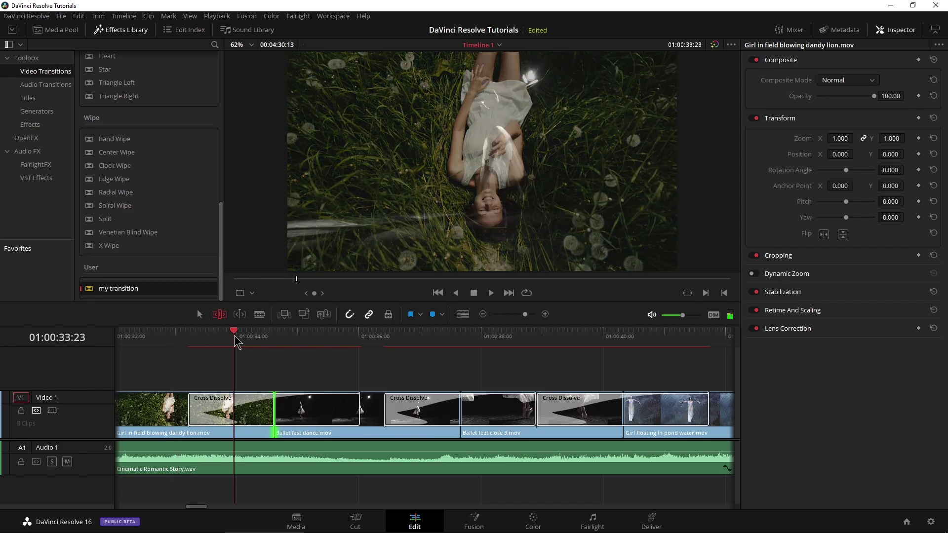